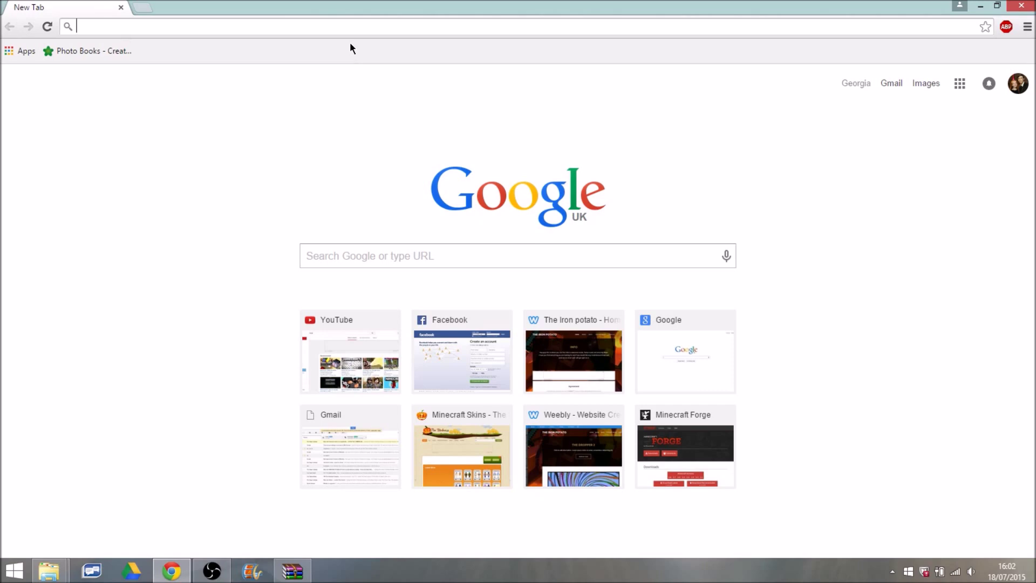
type("www.mi")
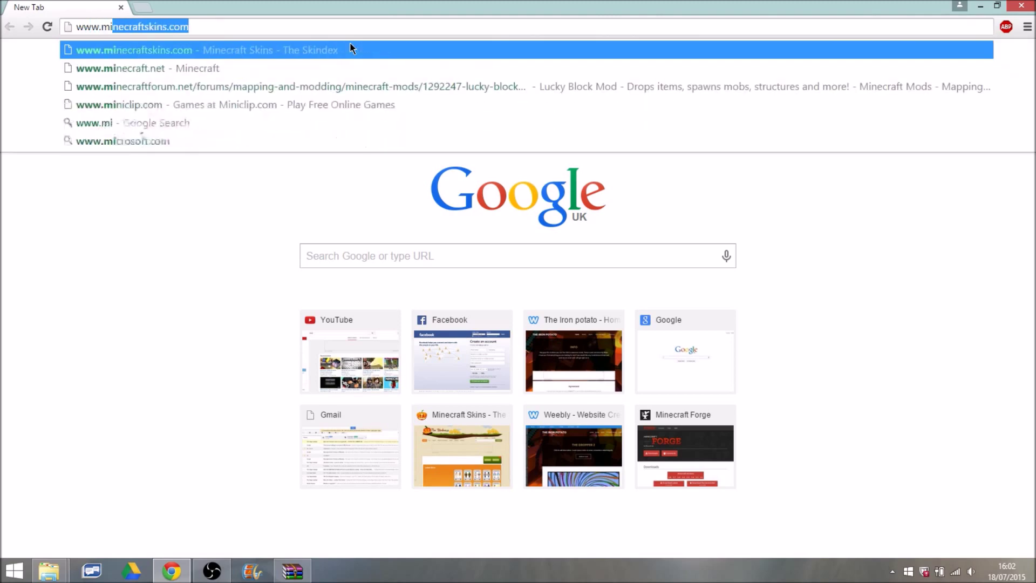
type("necraftskins.")
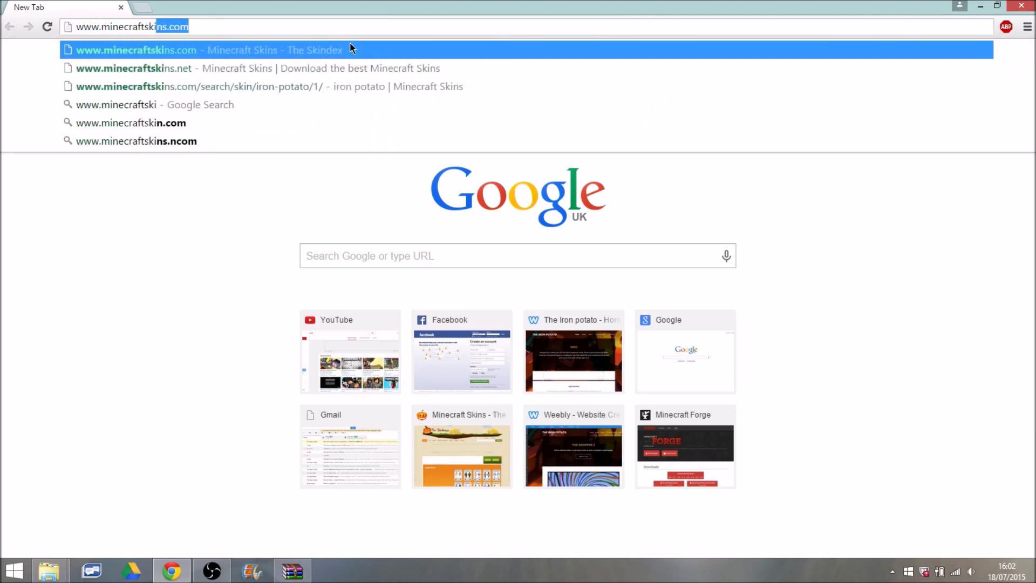
type("net")
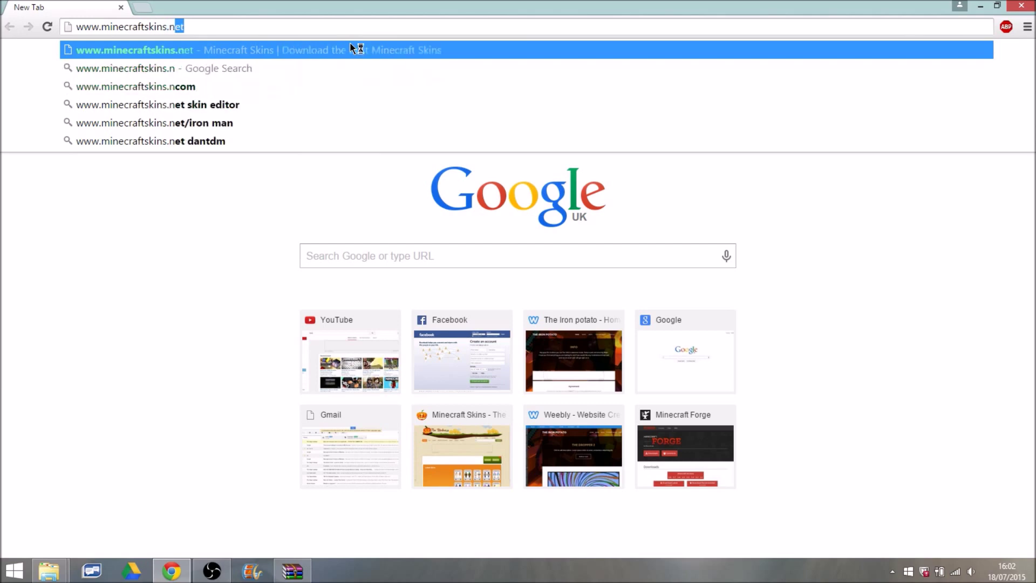
key("BackSpace")
key("BackSpace")
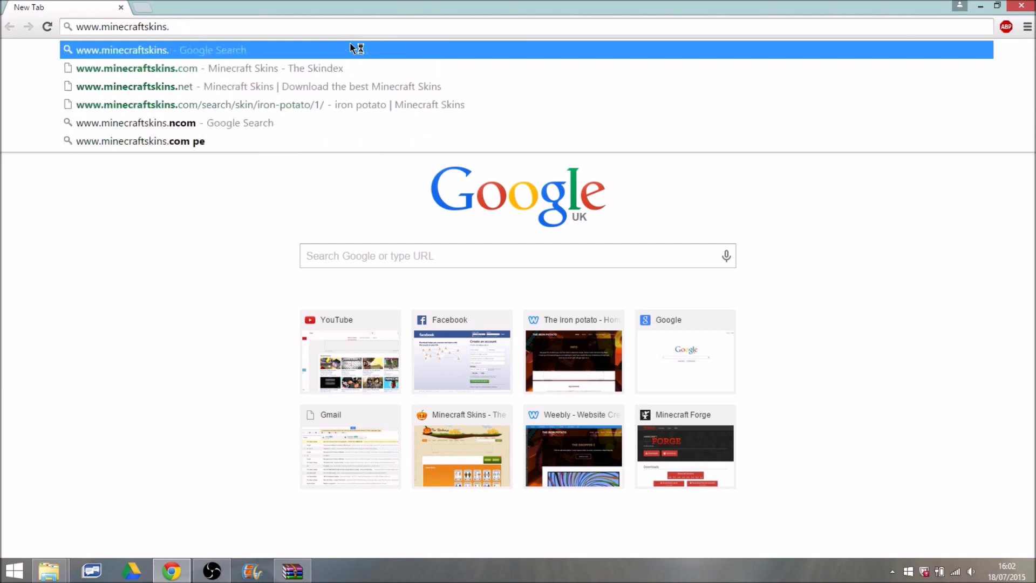
type("com")
key("Return")
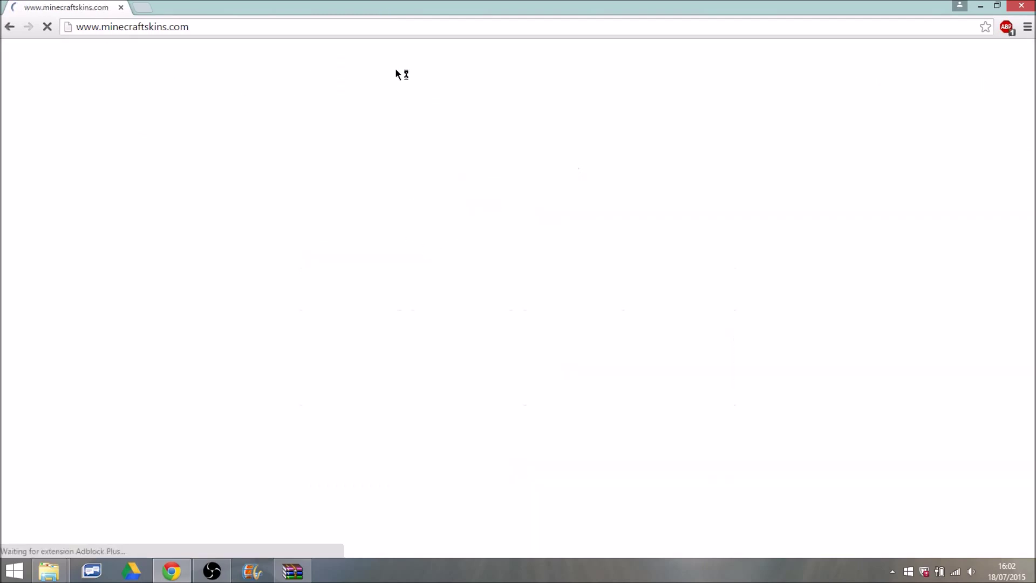
scroll(470, 145, "down", 4)
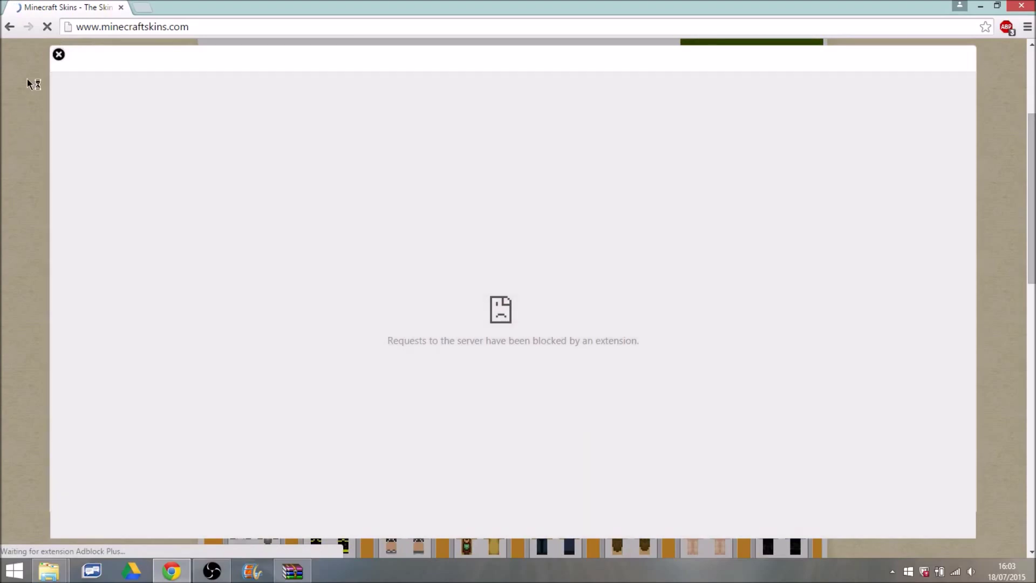
Open the Electrick Boy skin, rotate its 3D preview, and download its PNG to the computer
left_click(58, 54)
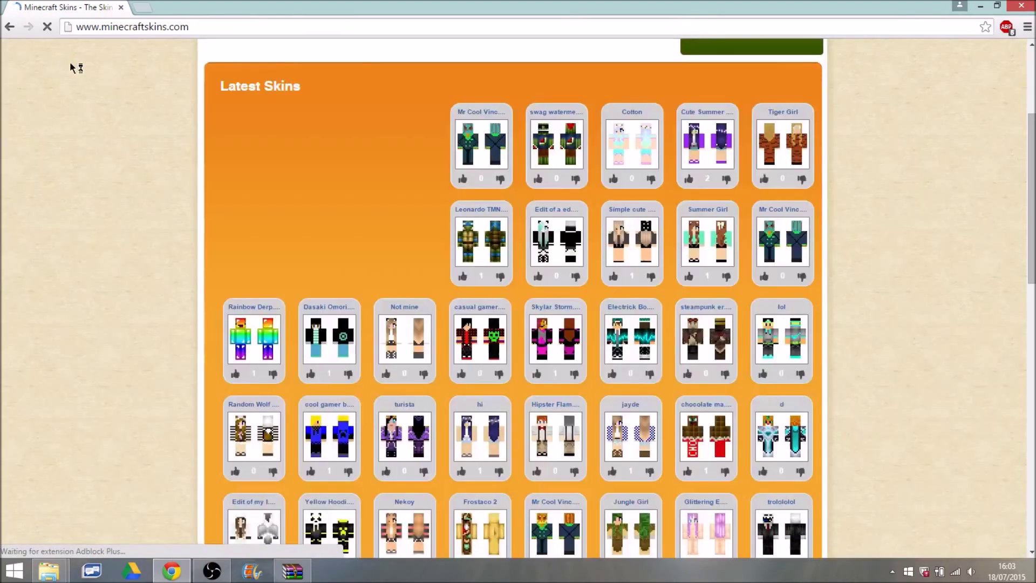
left_click(650, 342)
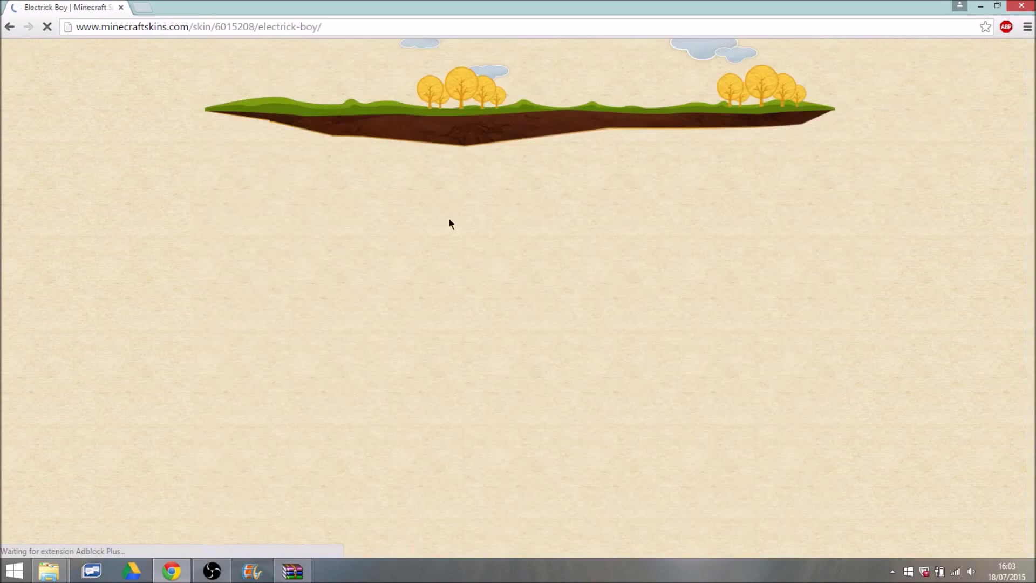
scroll(470, 232, "down", 2)
scroll(458, 246, "up", 1)
scroll(453, 248, "down", 1)
scroll(451, 245, "up", 1)
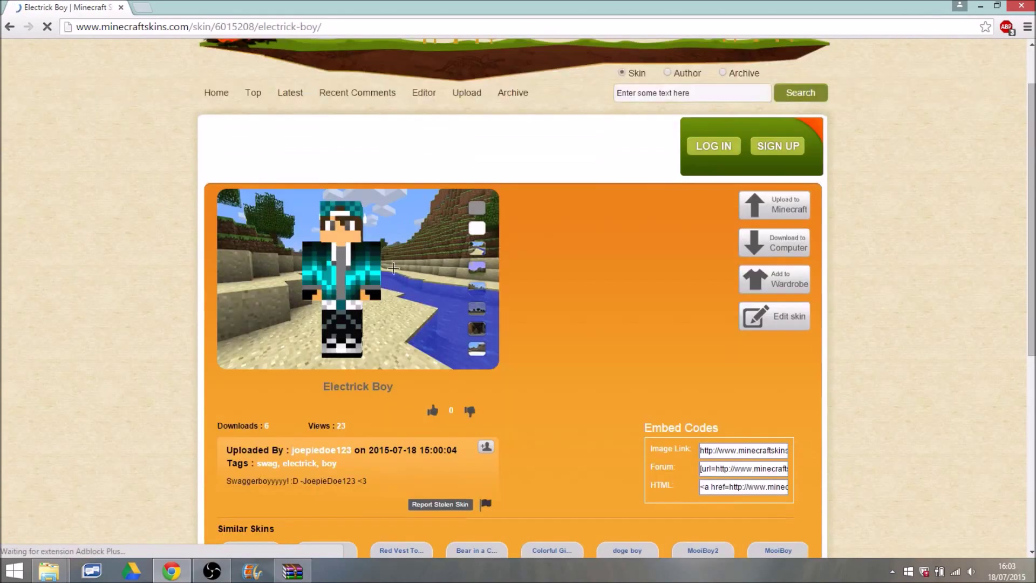
left_click_drag(370, 297, 518, 277)
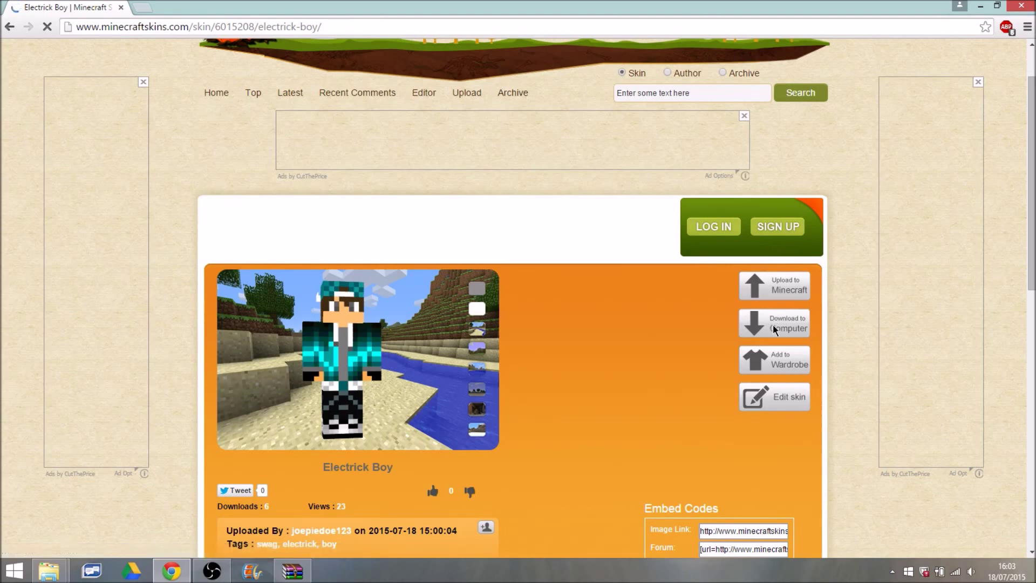
left_click(772, 327)
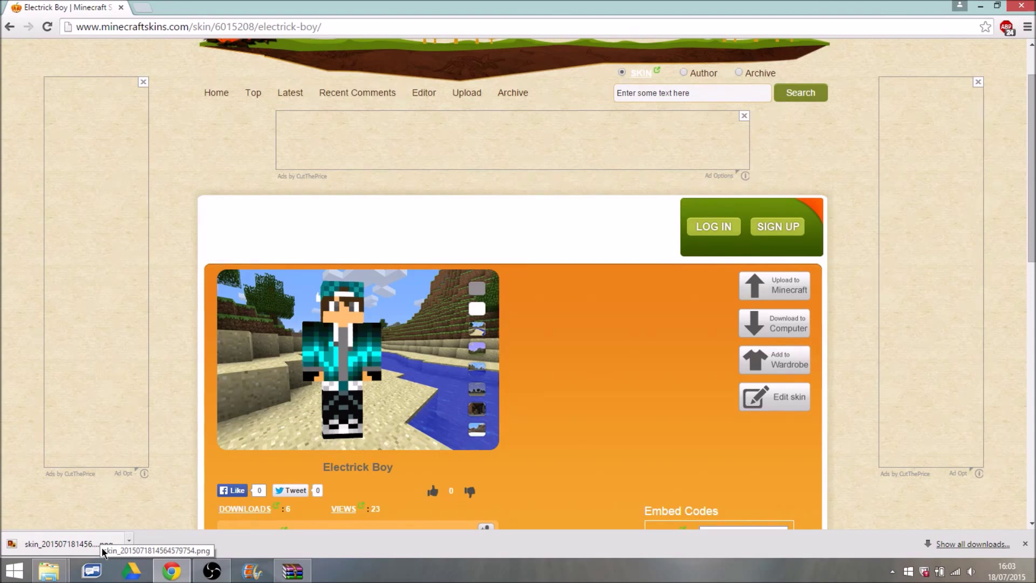
left_click(89, 544)
Zoom into the downloaded Electrick Boy skin image, then close Windows Photo Viewer
scroll(551, 321, "up", 4)
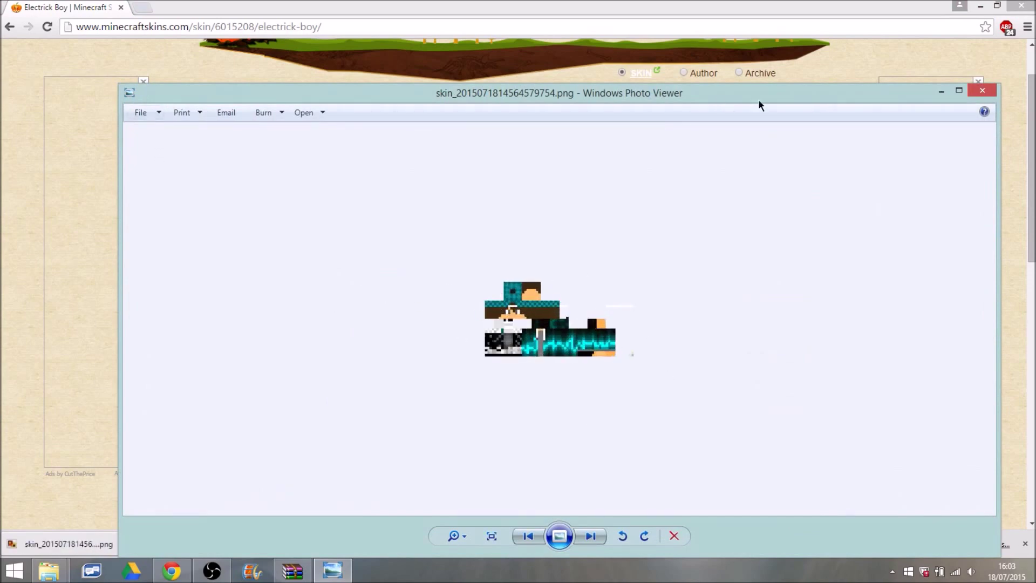
left_click(982, 90)
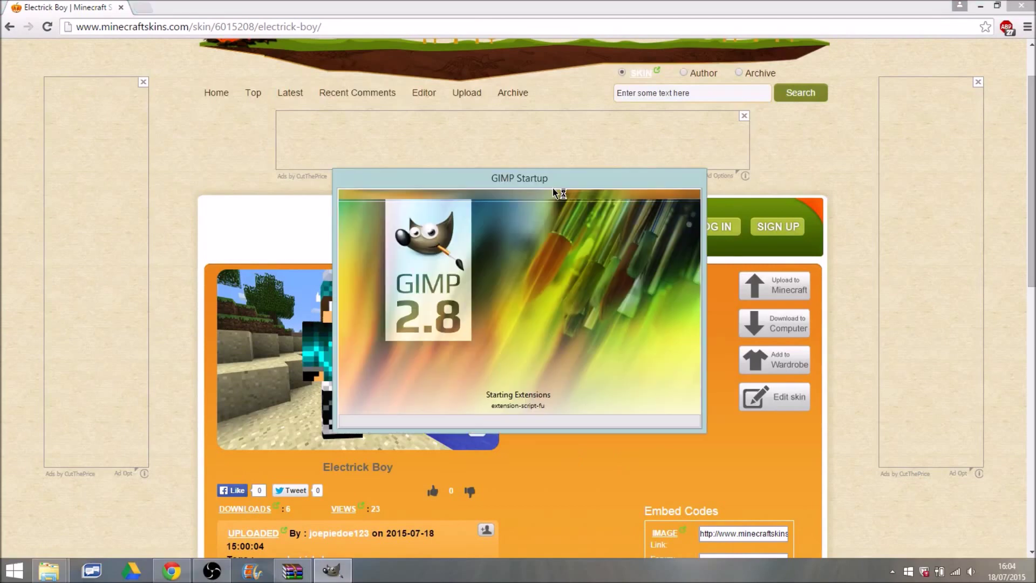
Maximize the GIMP window and move the toolbox and layers docks down
left_click_drag(574, 181, 644, 130)
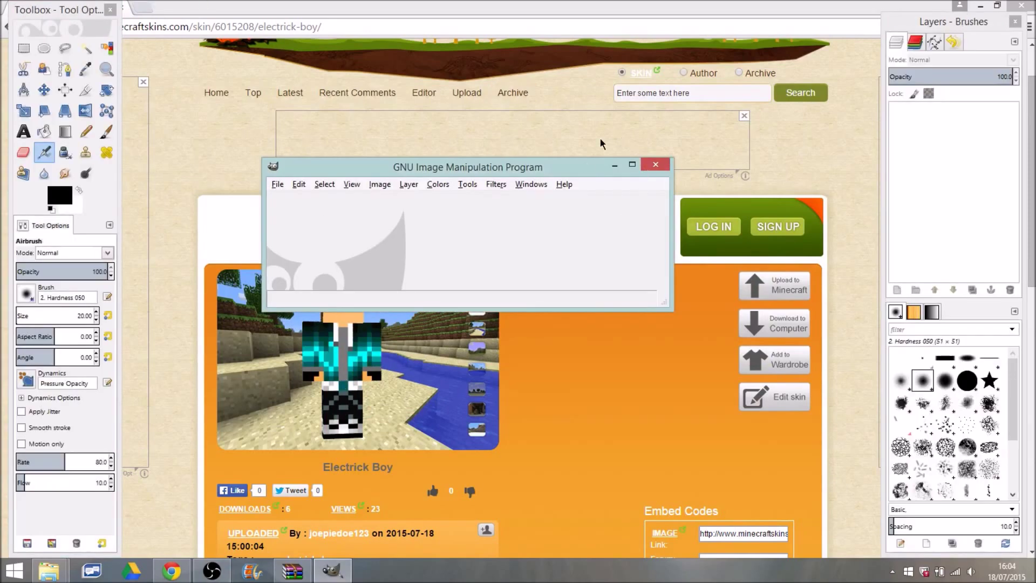
left_click(632, 164)
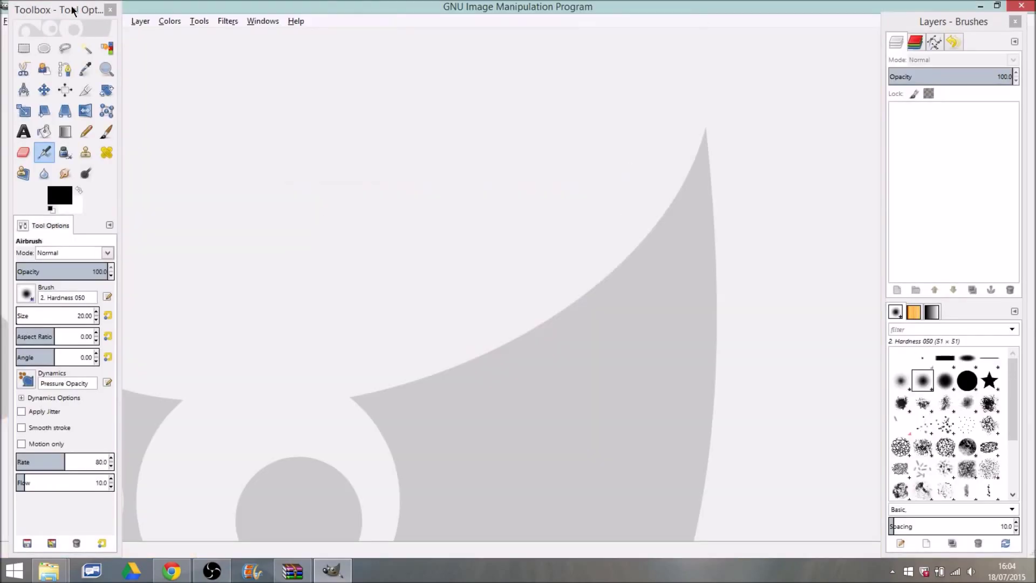
left_click_drag(70, 11, 71, 71)
left_click_drag(940, 24, 943, 66)
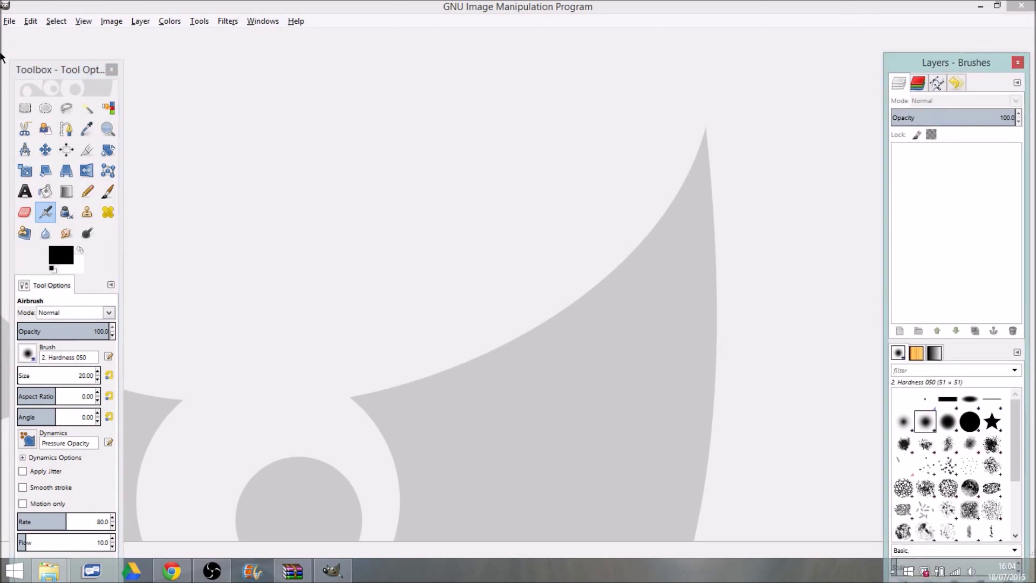
Open General Template.png in GIMP and zoom in on it
left_click(11, 25)
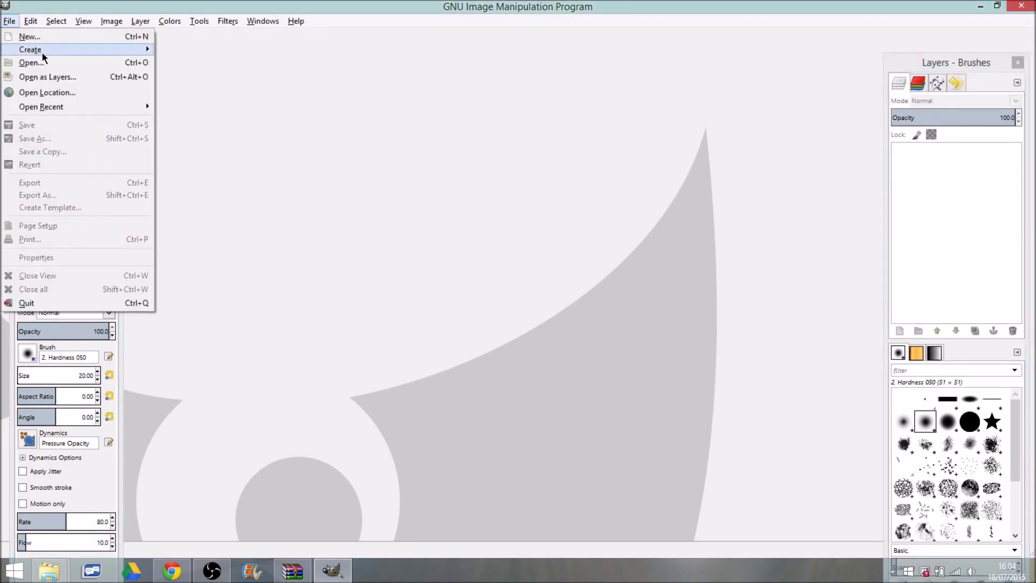
left_click(52, 67)
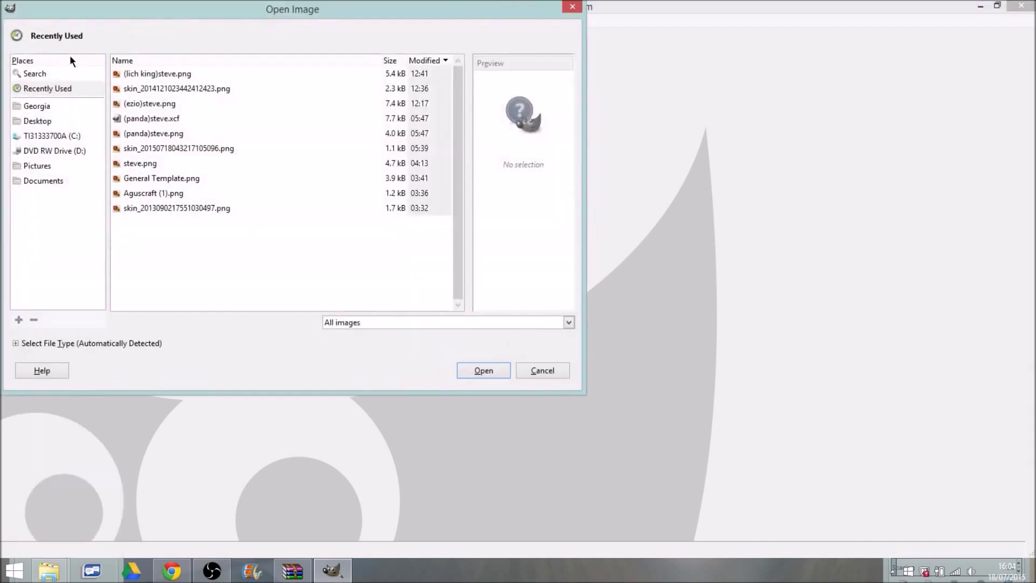
left_click(190, 178)
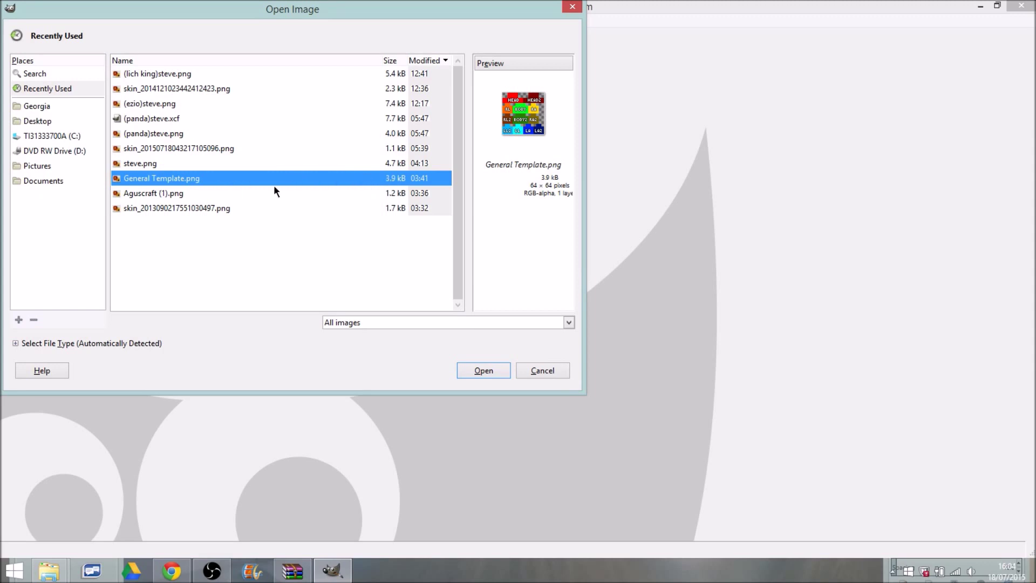
left_click(482, 369)
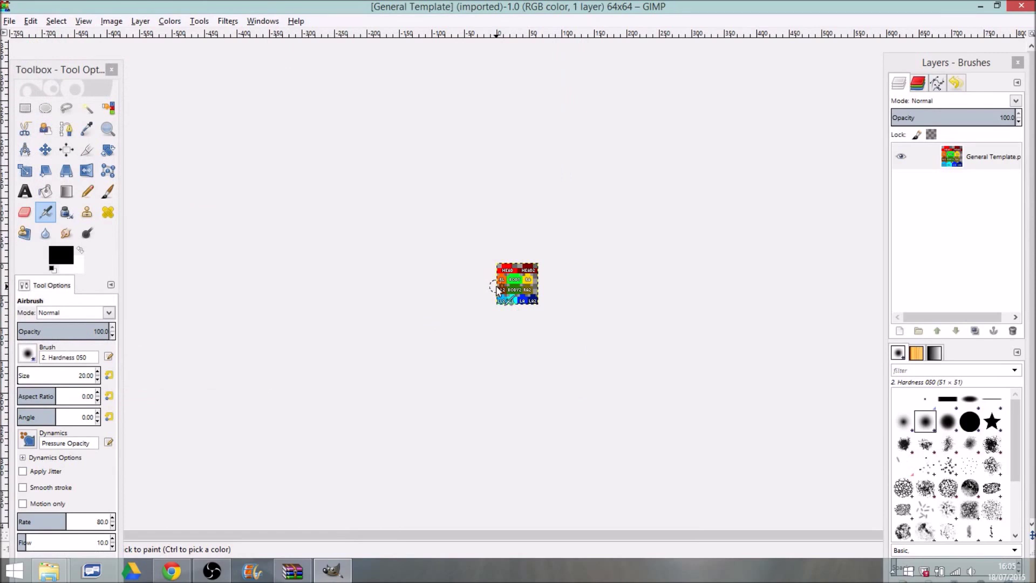
scroll(496, 290, "up", 5)
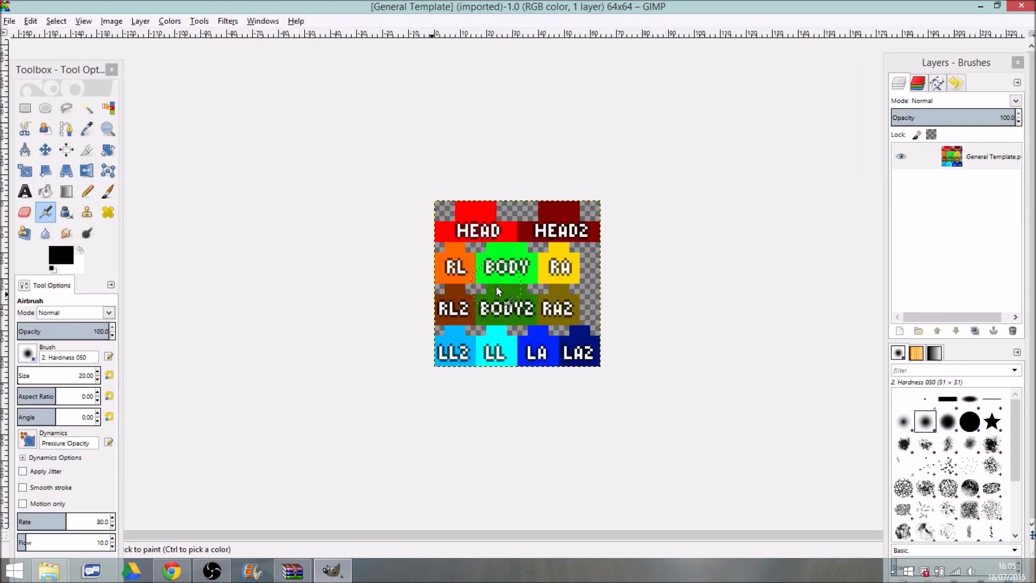
scroll(497, 290, "up", 1)
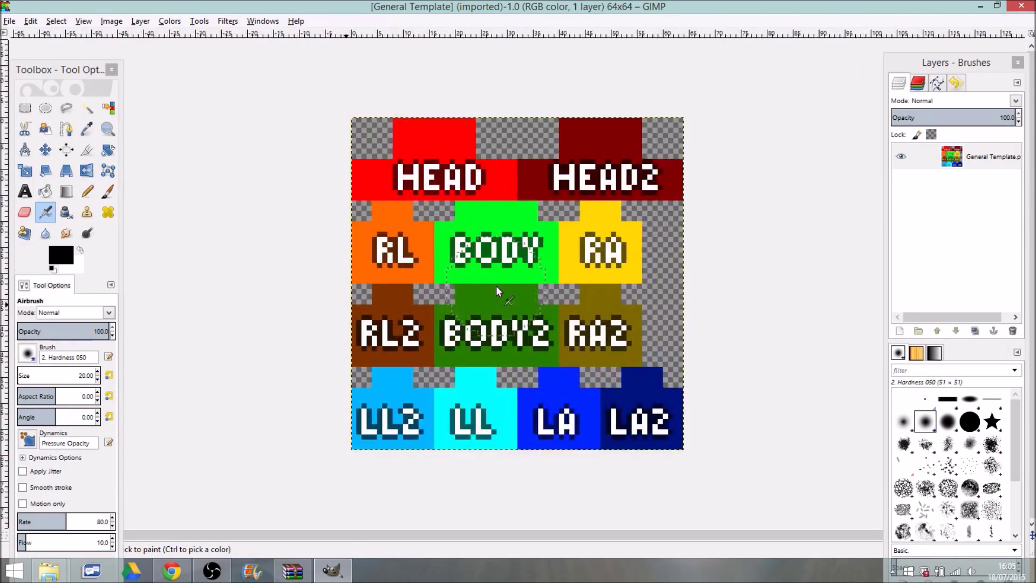
left_click(10, 21)
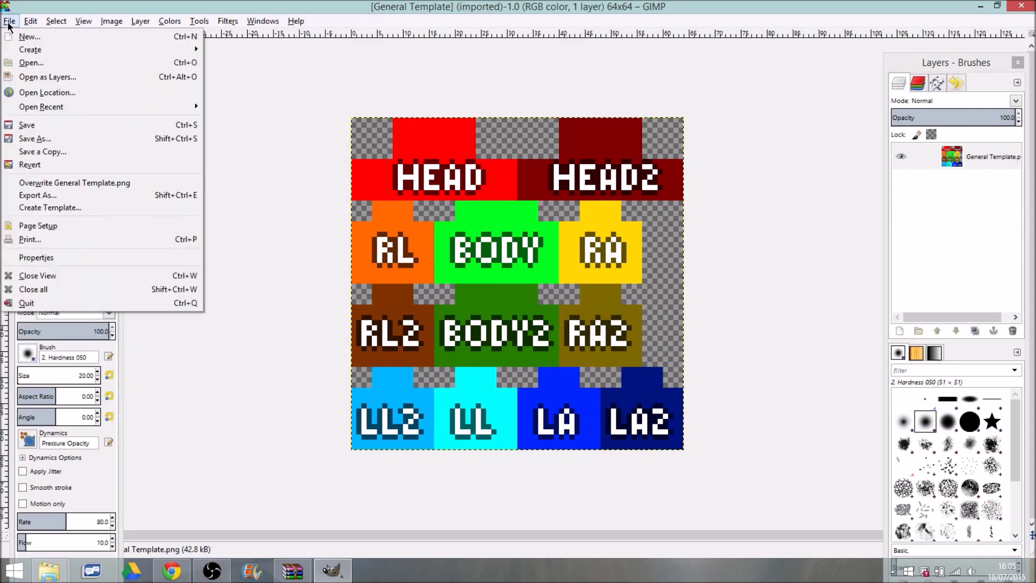
Add skin_2015071814564579754.png as a new layer and shift it up 12 pixels
left_click(85, 78)
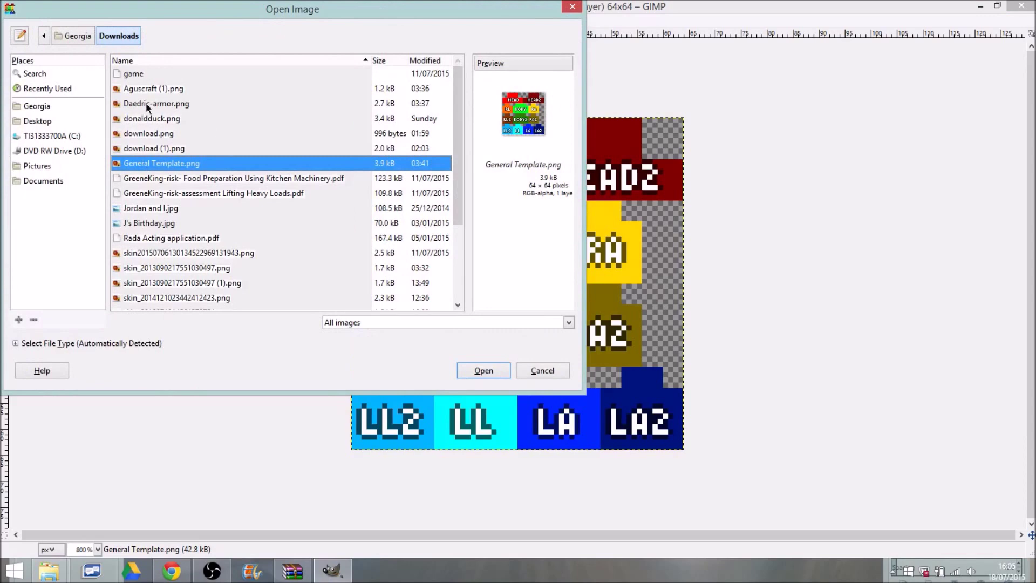
left_click(190, 252)
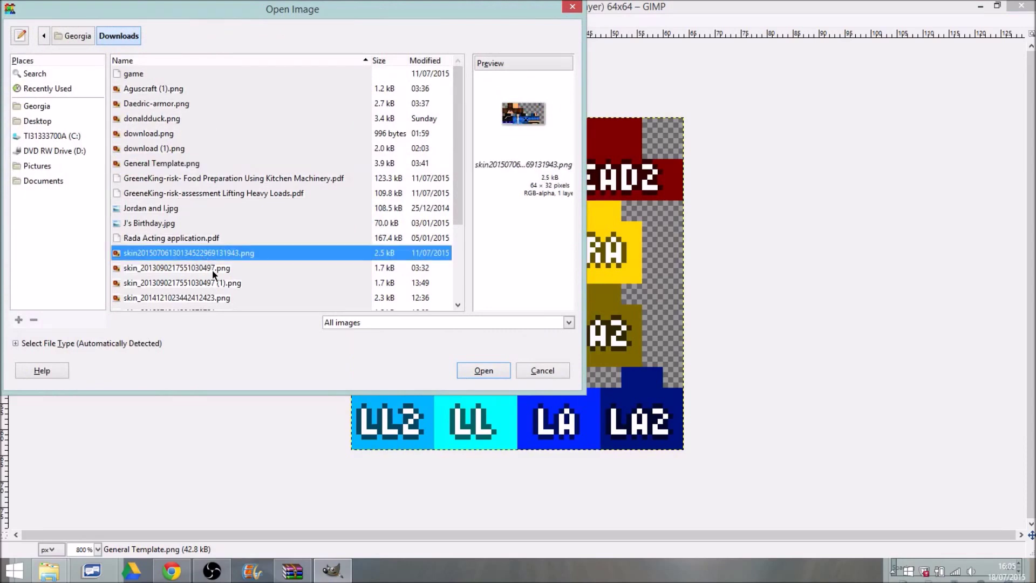
left_click(212, 270)
scroll(212, 270, "down", 1)
left_click(195, 264)
left_click(194, 249)
left_click(200, 279)
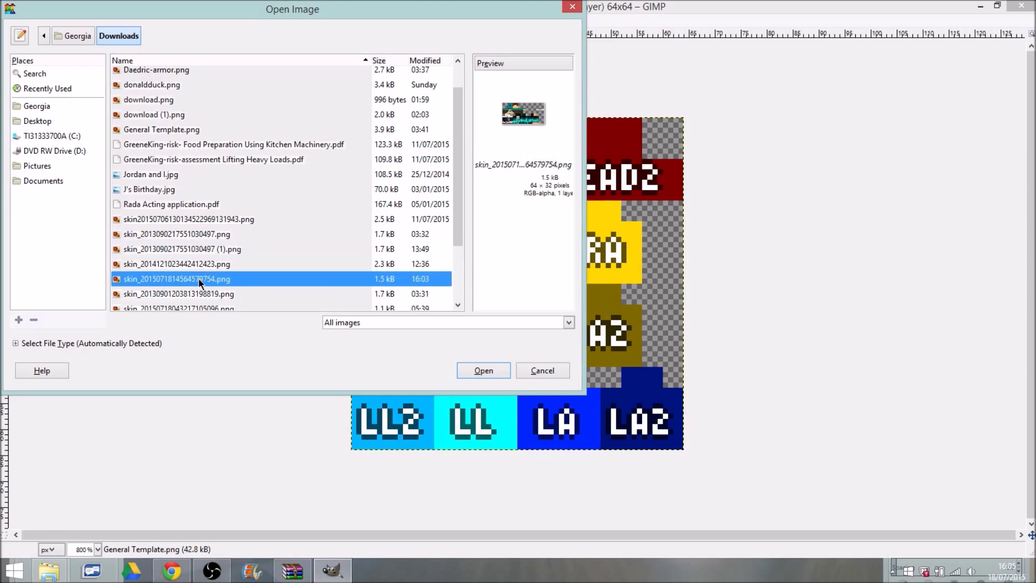
left_click(476, 372)
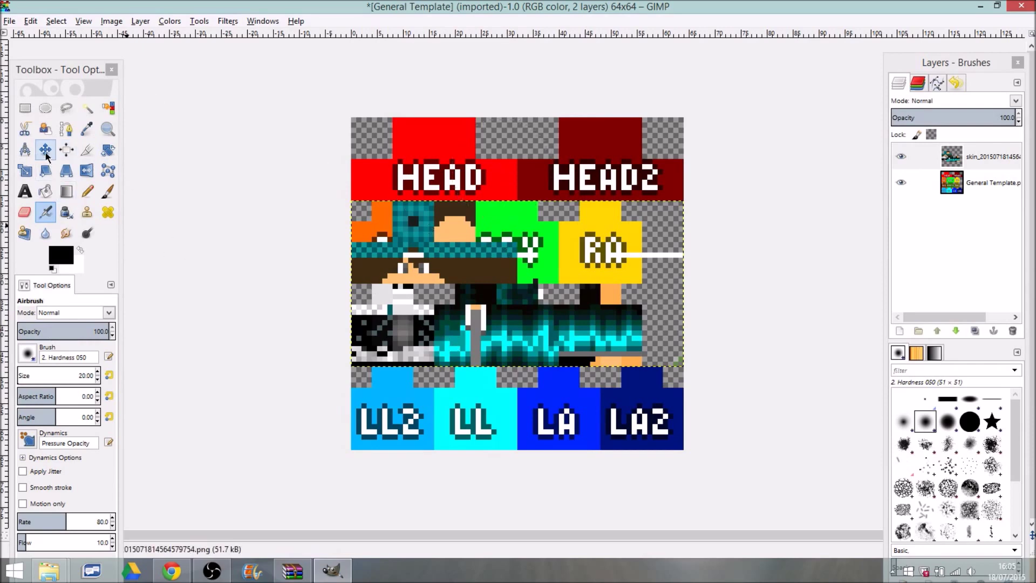
left_click(45, 150)
left_click_drag(448, 276, 445, 188)
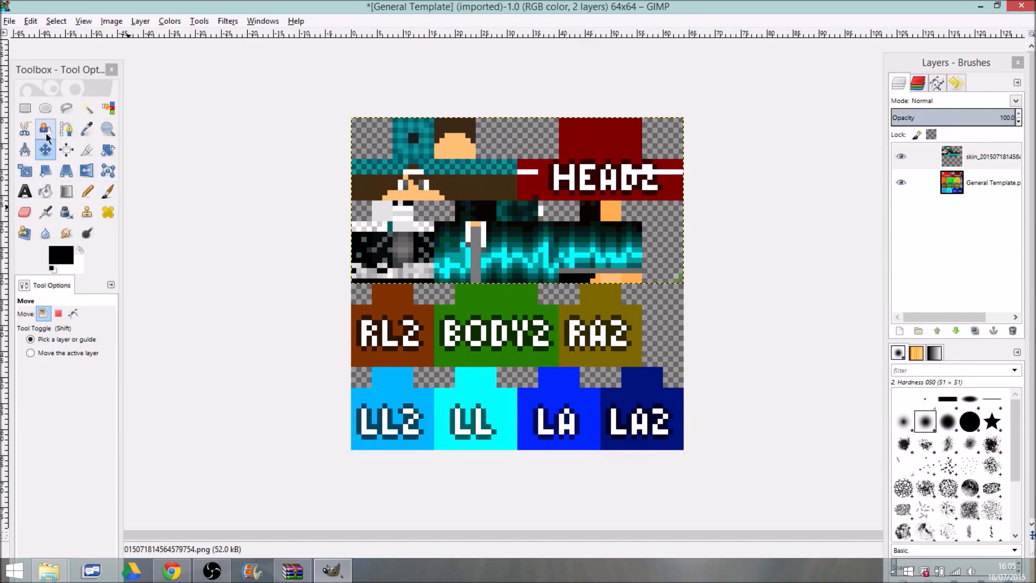
Select and copy the skin's 16×16 leg area
left_click(25, 109)
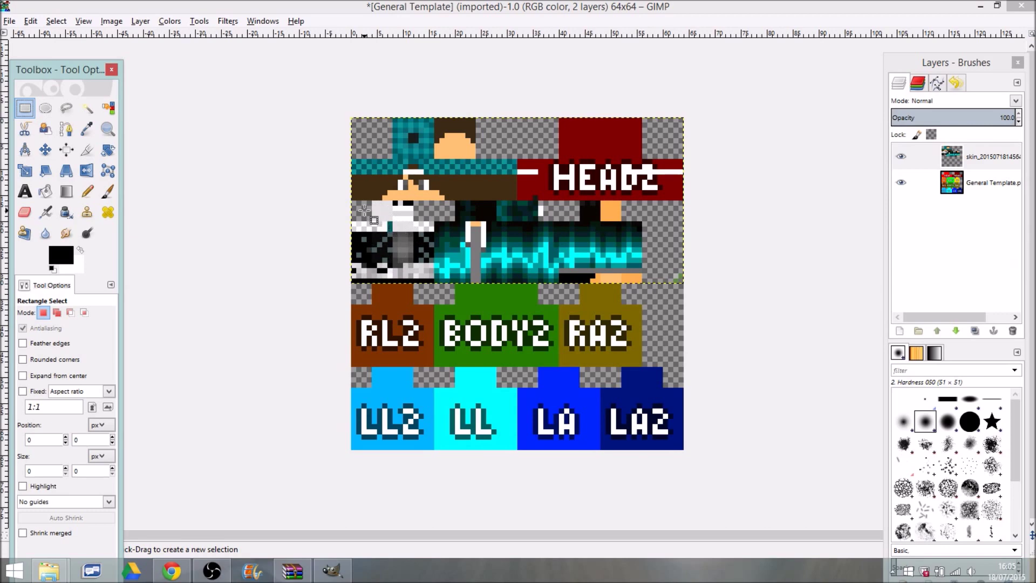
left_click_drag(353, 203, 435, 283)
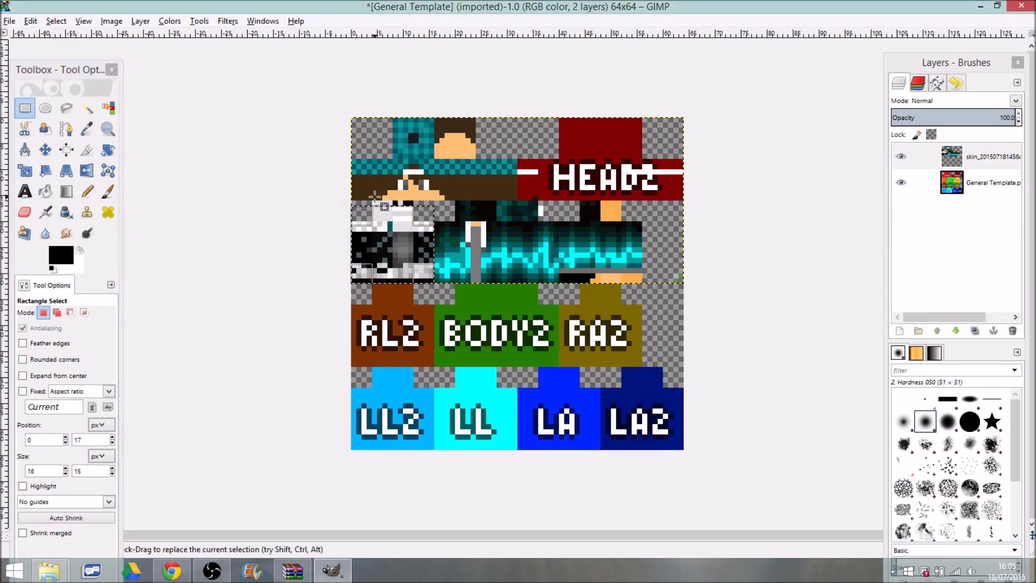
left_click_drag(365, 214, 366, 209)
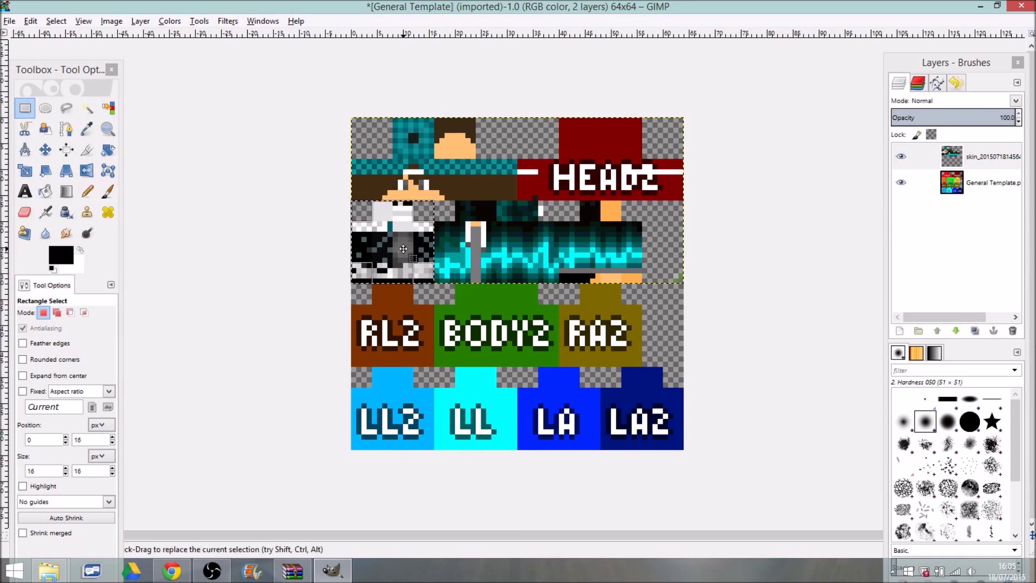
key("ctrl+c")
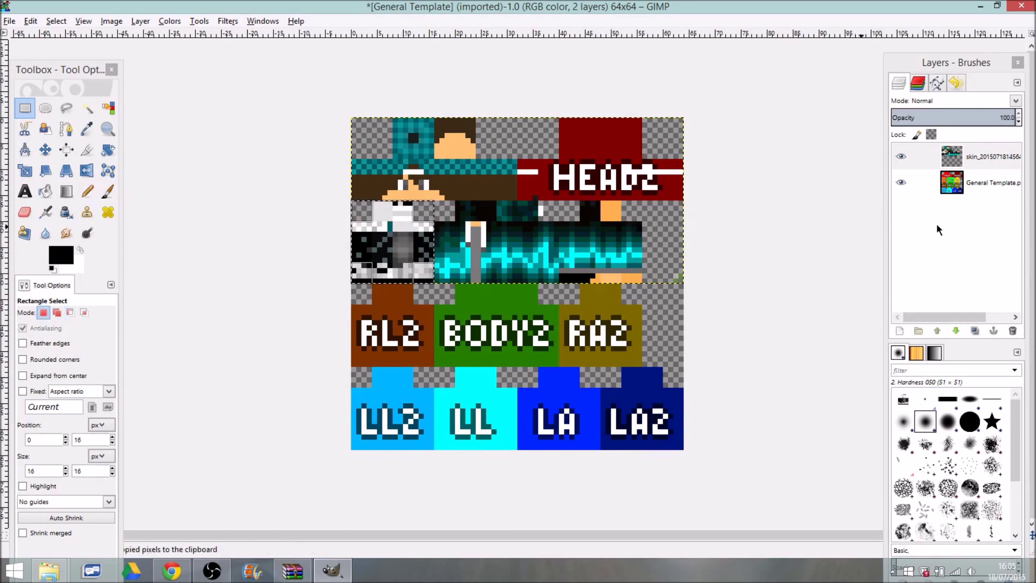
Paste the leg as a new layer and move it onto the template's LL slot
left_click(937, 226)
key("ctrl+v")
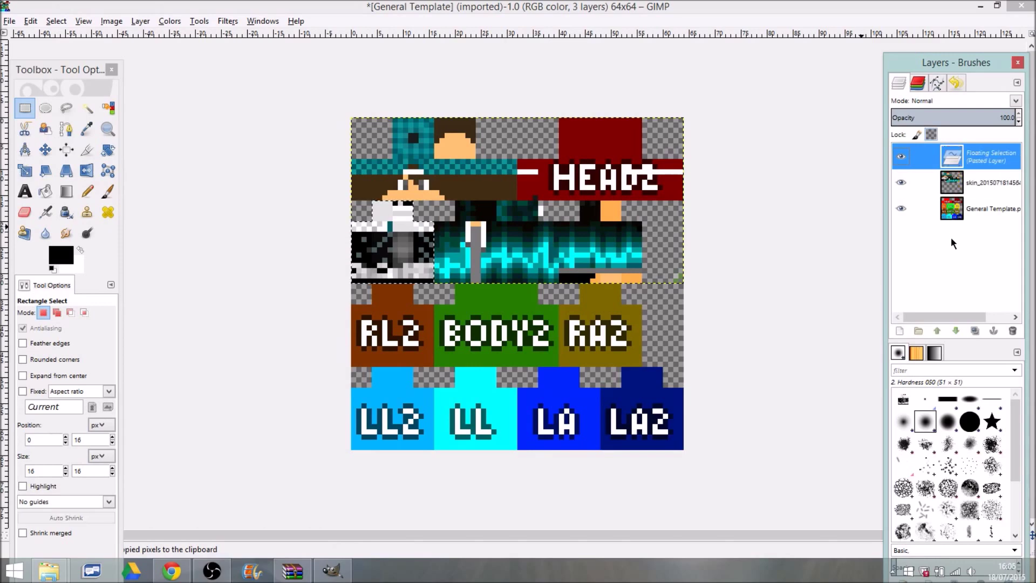
right_click(968, 157)
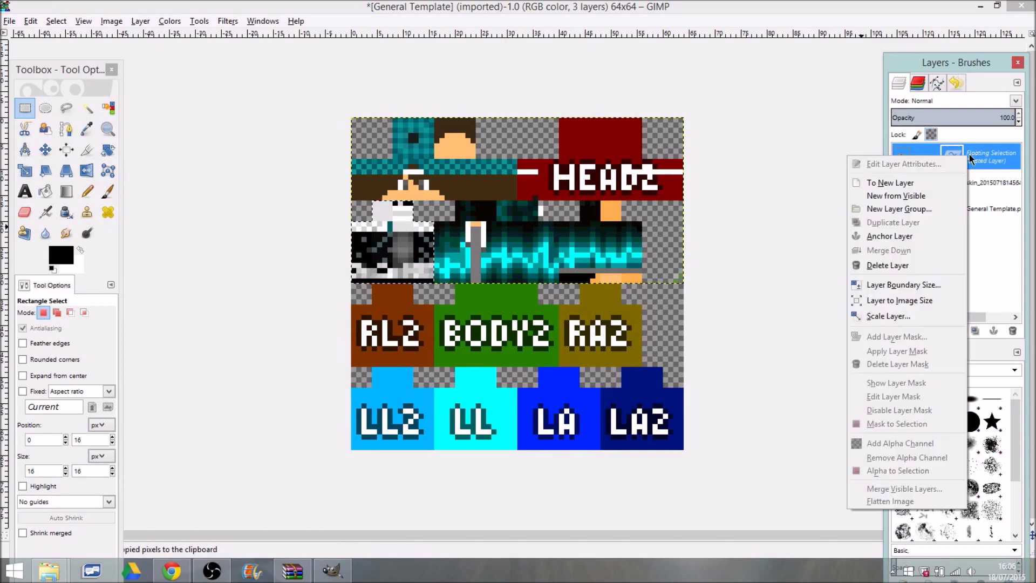
left_click(893, 183)
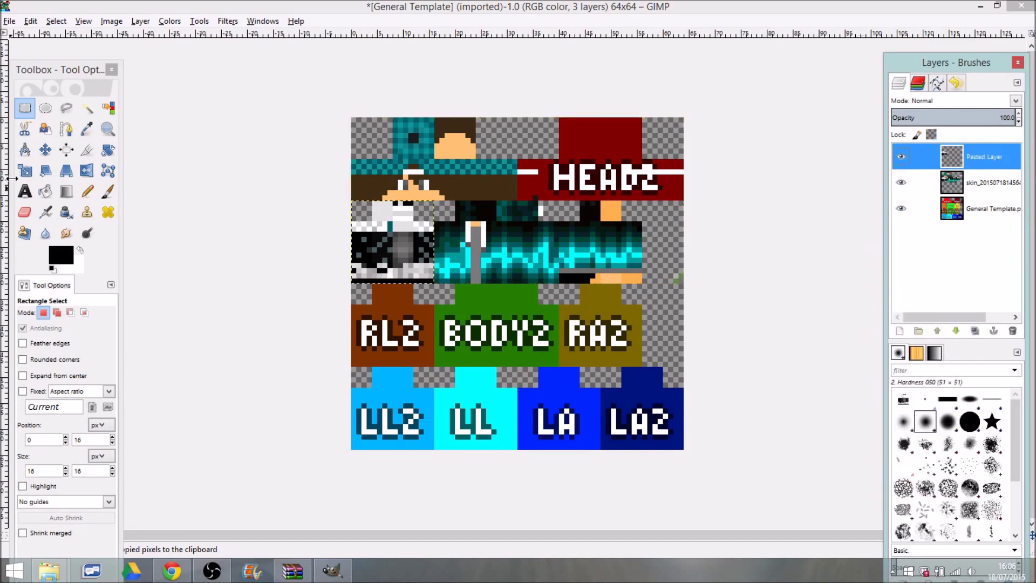
left_click(46, 150)
left_click_drag(387, 251, 461, 406)
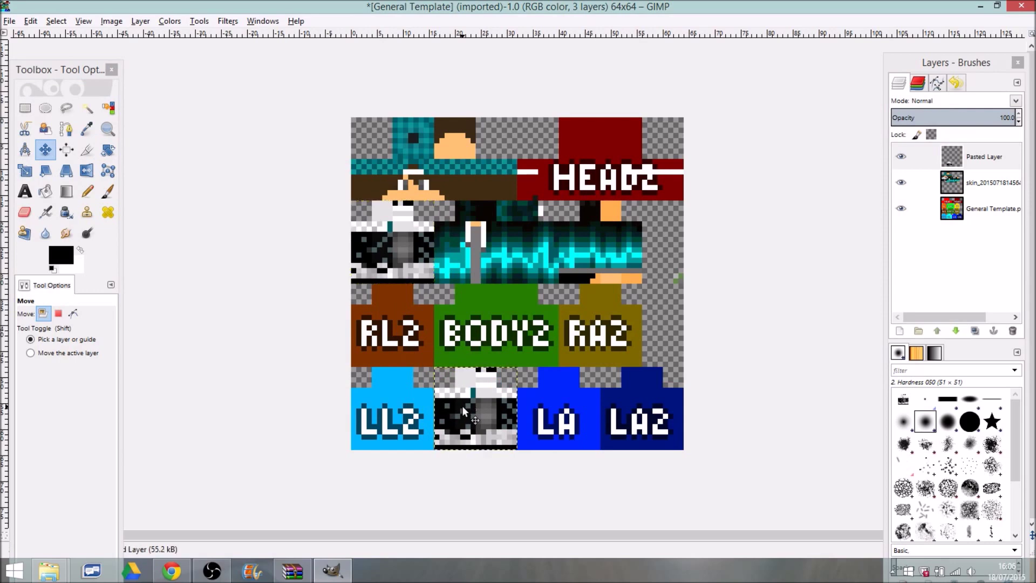
left_click(25, 109)
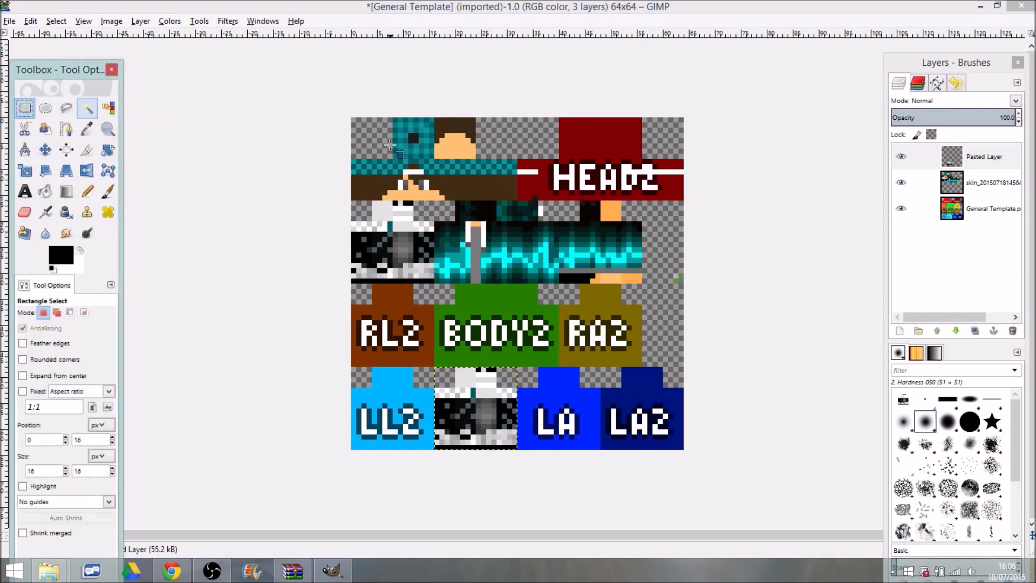
left_click(970, 186)
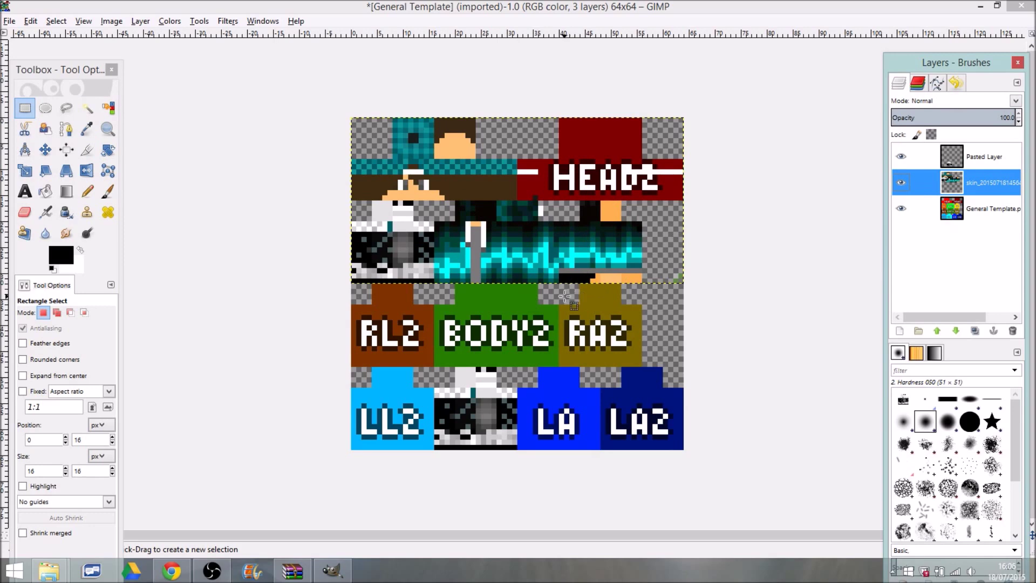
left_click_drag(642, 279, 560, 203)
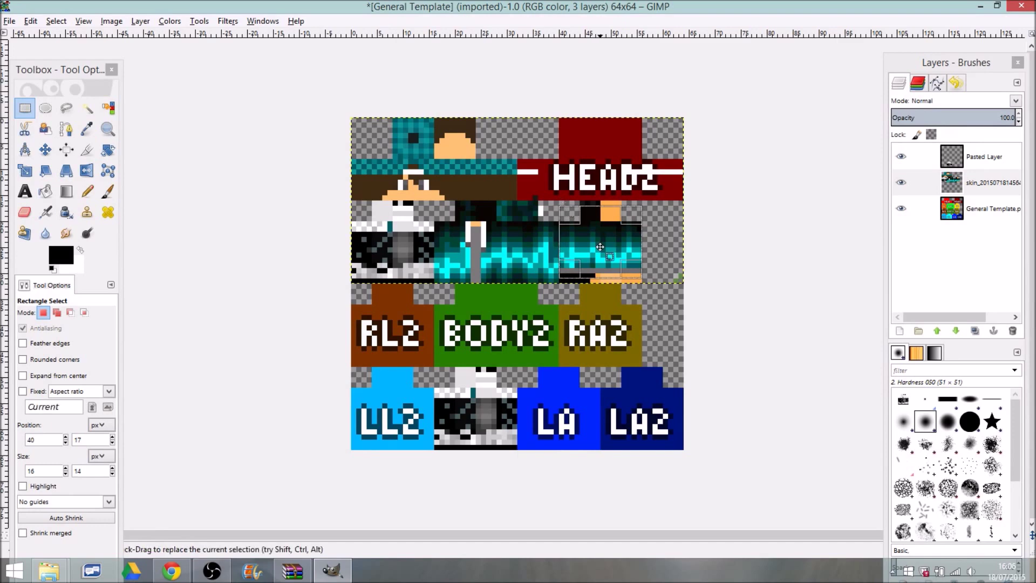
left_click_drag(637, 278, 637, 283)
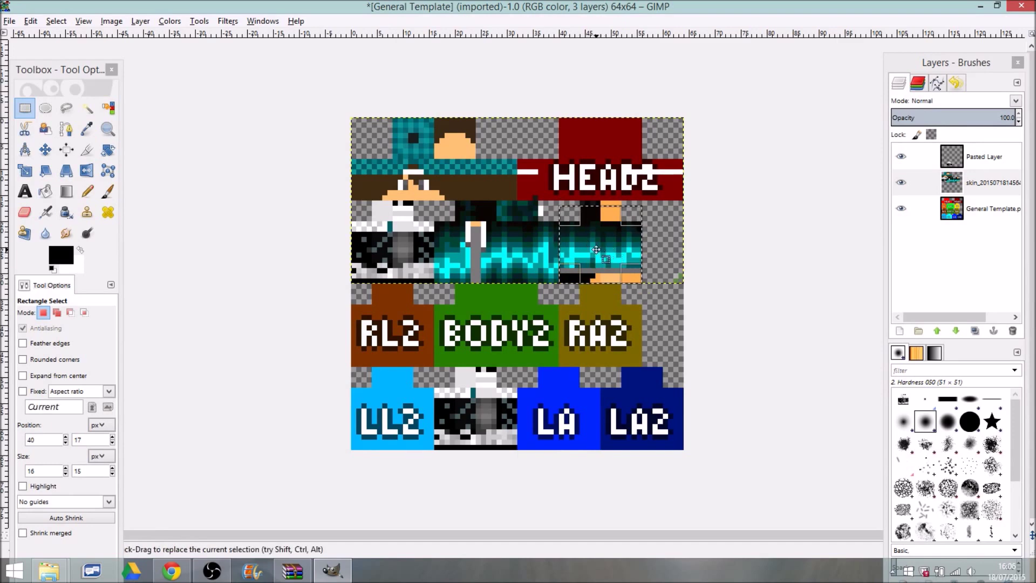
key("ctrl+c")
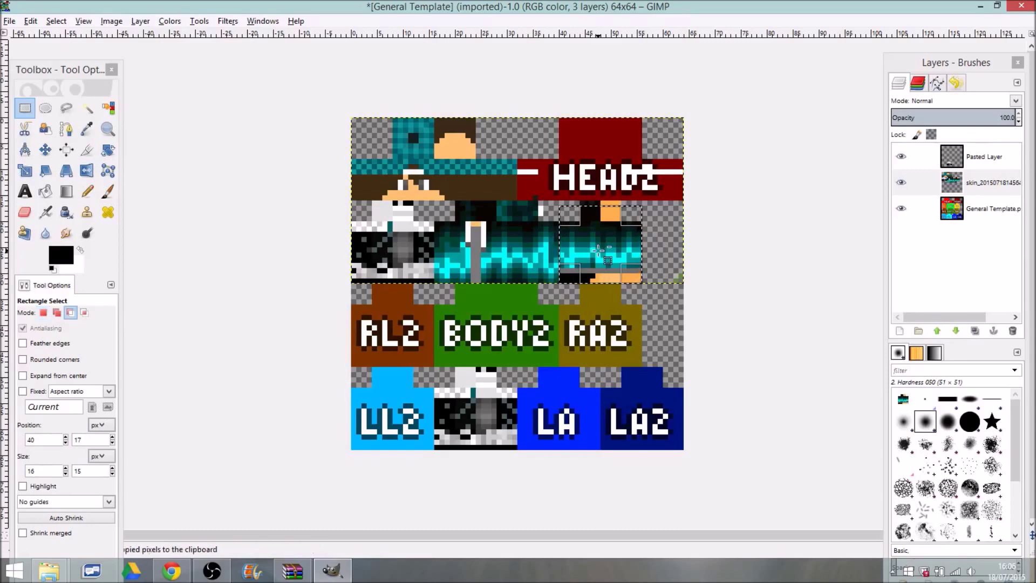
left_click(956, 251)
key("ctrl+v")
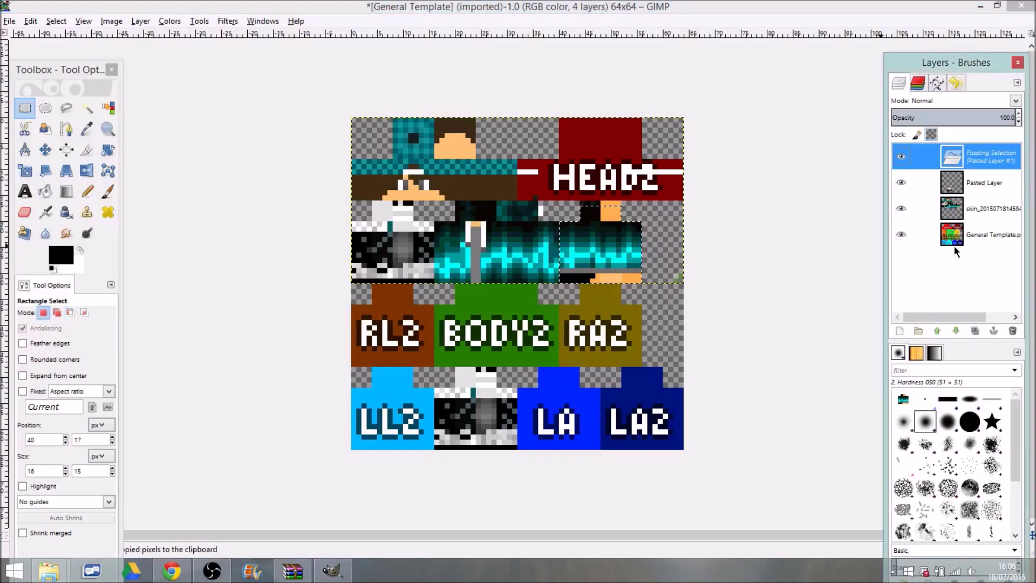
right_click(959, 161)
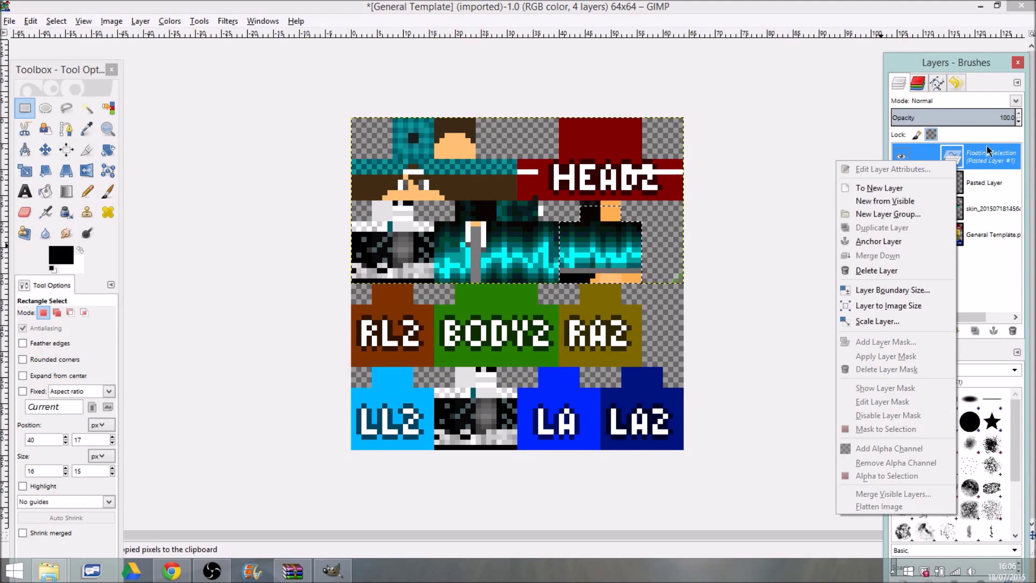
left_click(912, 189)
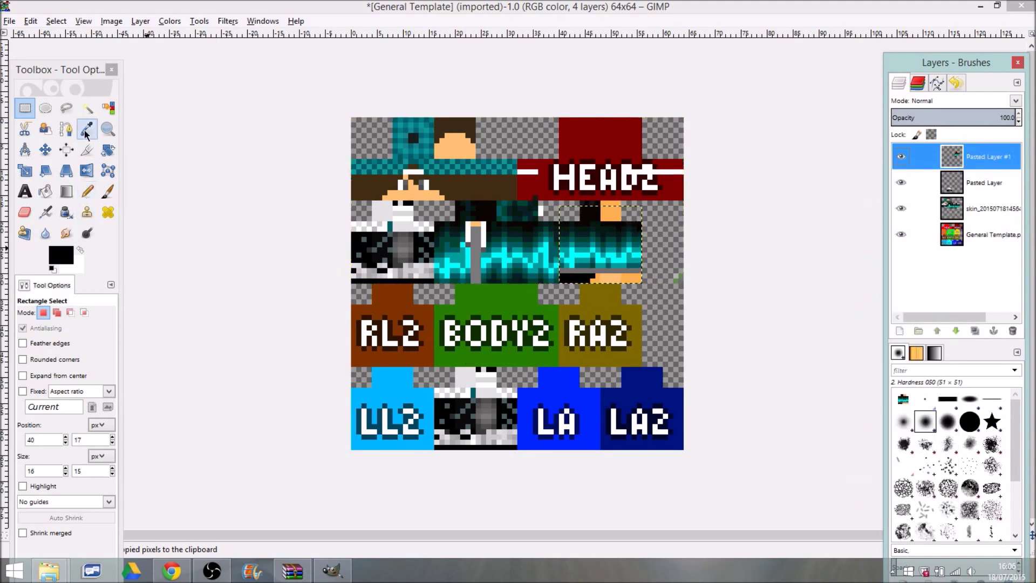
left_click(45, 149)
mouse_move(595, 239)
left_mouse_down()
mouse_move(581, 393)
mouse_move(664, 458)
mouse_move(576, 499)
mouse_move(555, 399)
mouse_move(575, 403)
mouse_move(644, 367)
mouse_move(626, 394)
mouse_move(598, 236)
left_mouse_up()
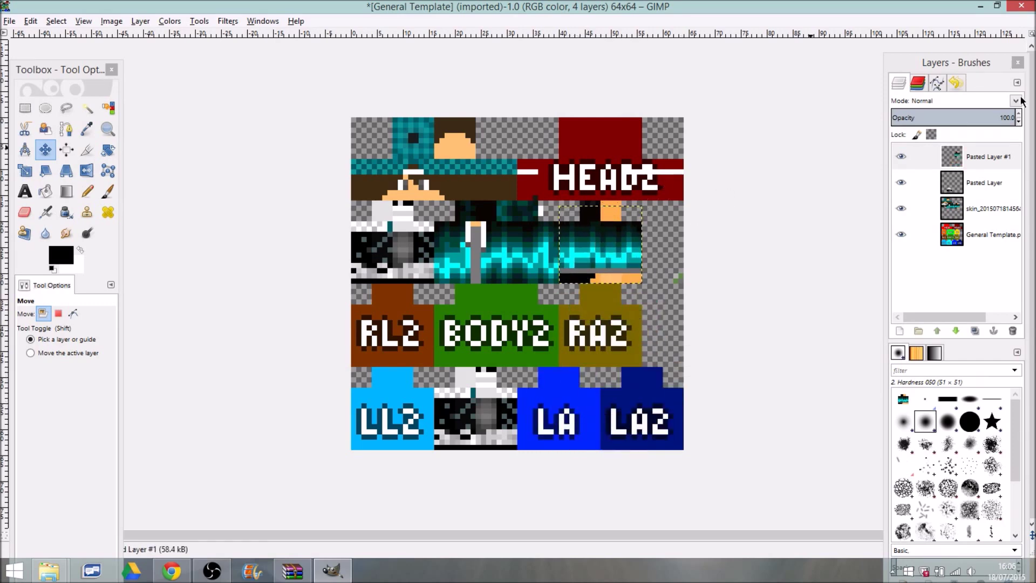
right_click(946, 154)
Delete the unwanted Pasted Layer #1, then select and copy the 16×16 arm area at 40,16
left_click(901, 262)
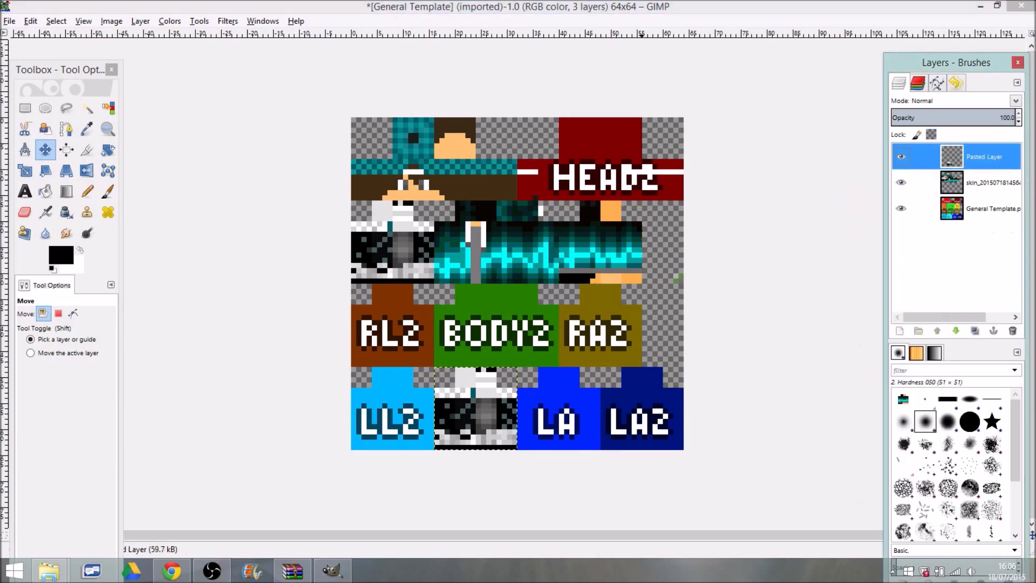
left_click(25, 108)
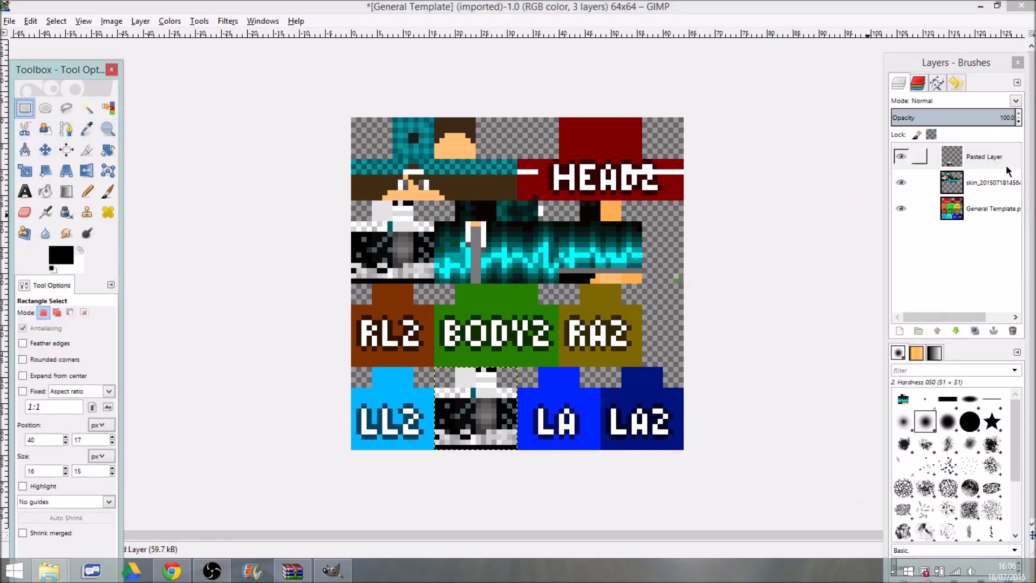
left_click(971, 184)
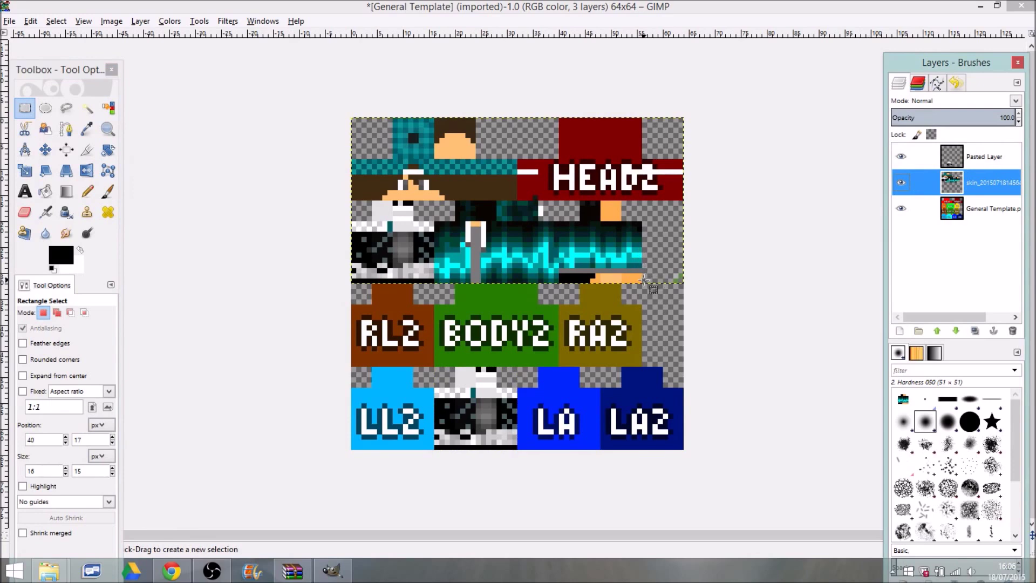
left_click_drag(642, 280, 571, 200)
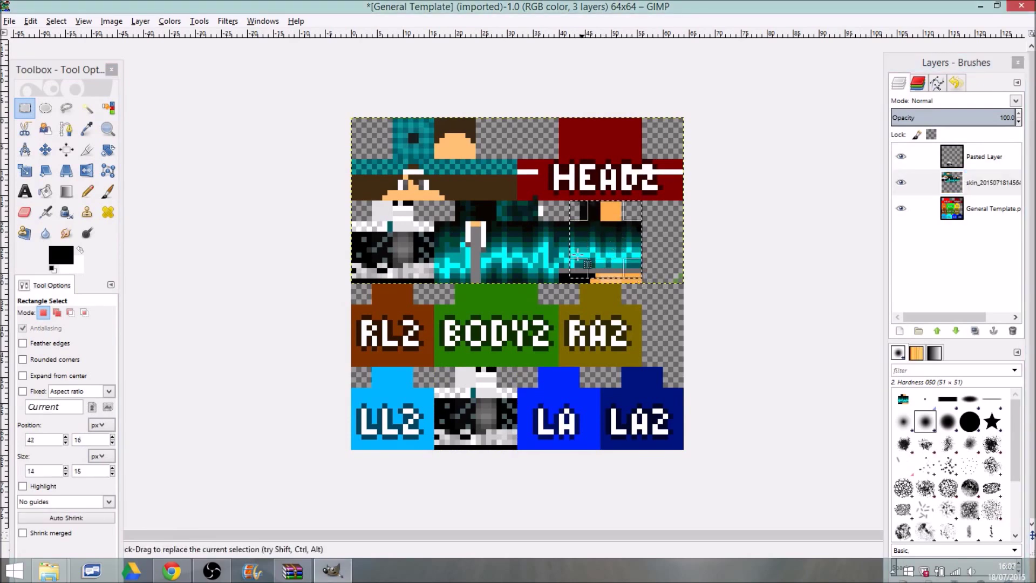
left_click_drag(587, 272, 576, 276)
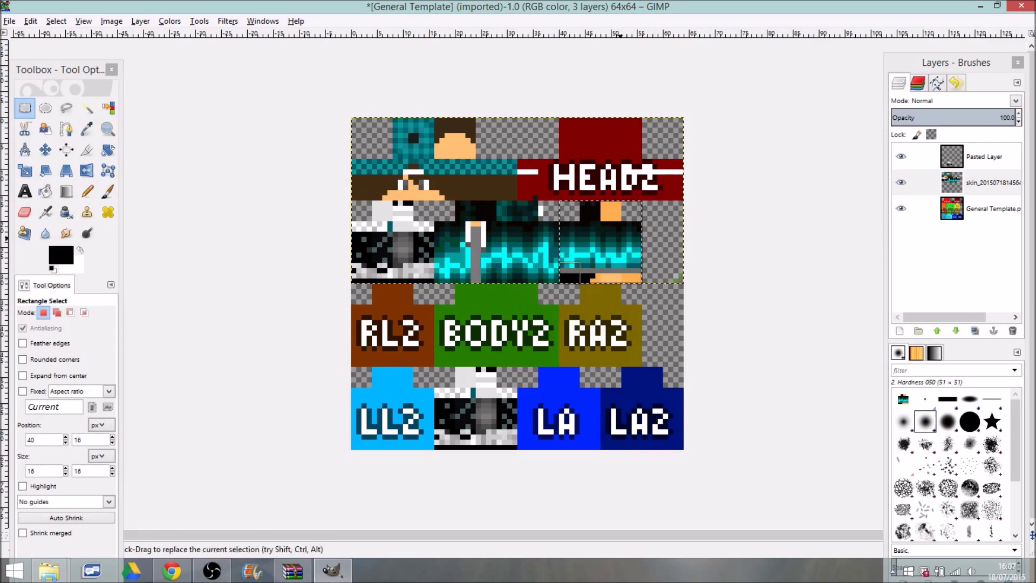
key("ctrl+c")
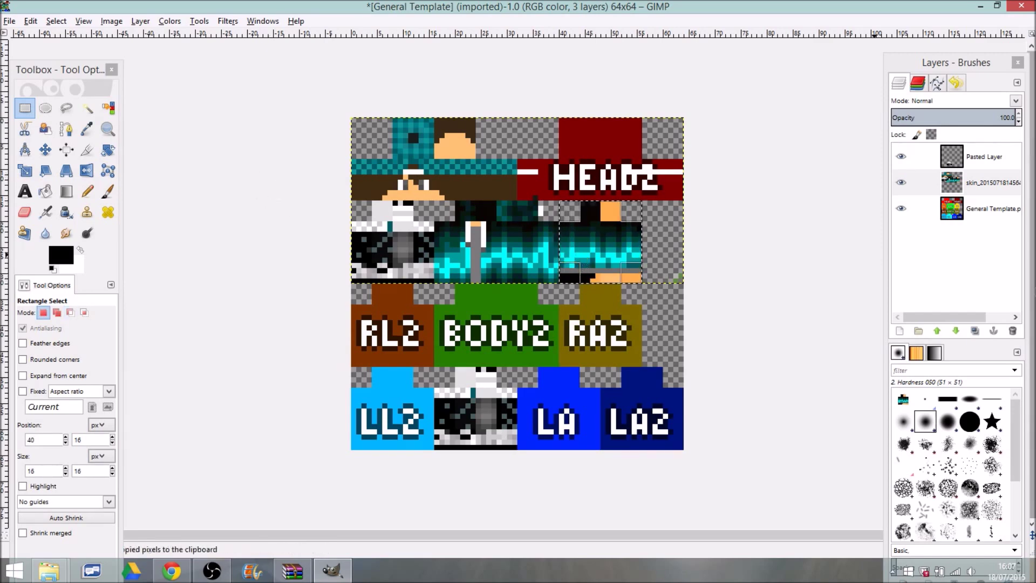
Paste the arm as a new layer and move it onto the template's LA area
left_click(966, 276)
key("ctrl+v")
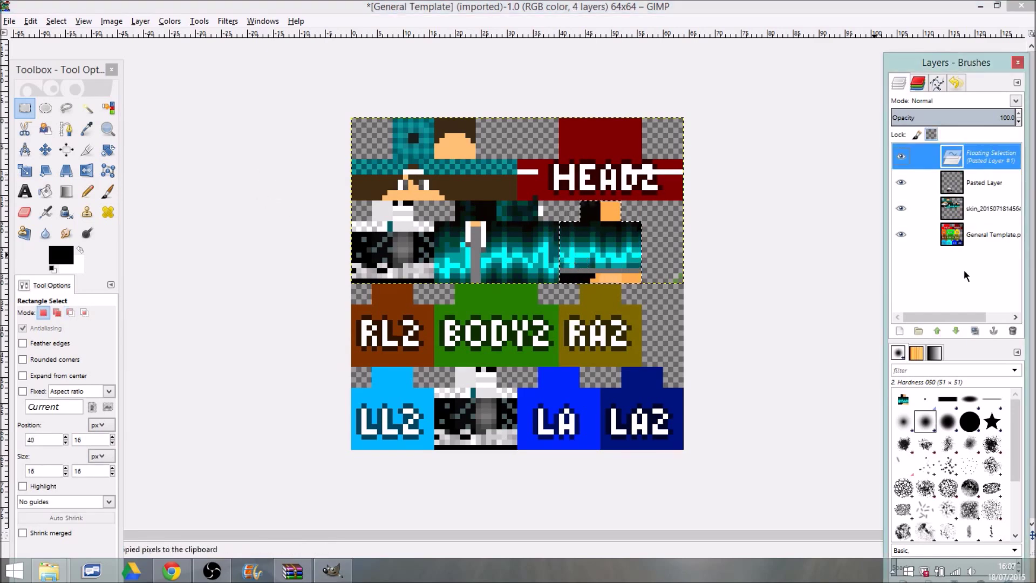
right_click(998, 156)
left_click(917, 184)
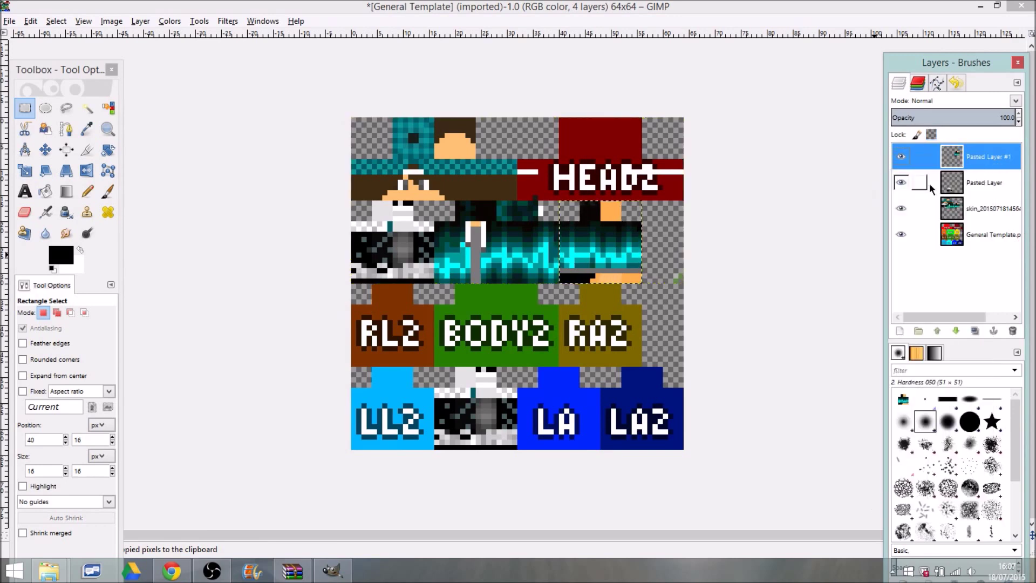
left_click(45, 150)
left_click_drag(594, 221, 552, 389)
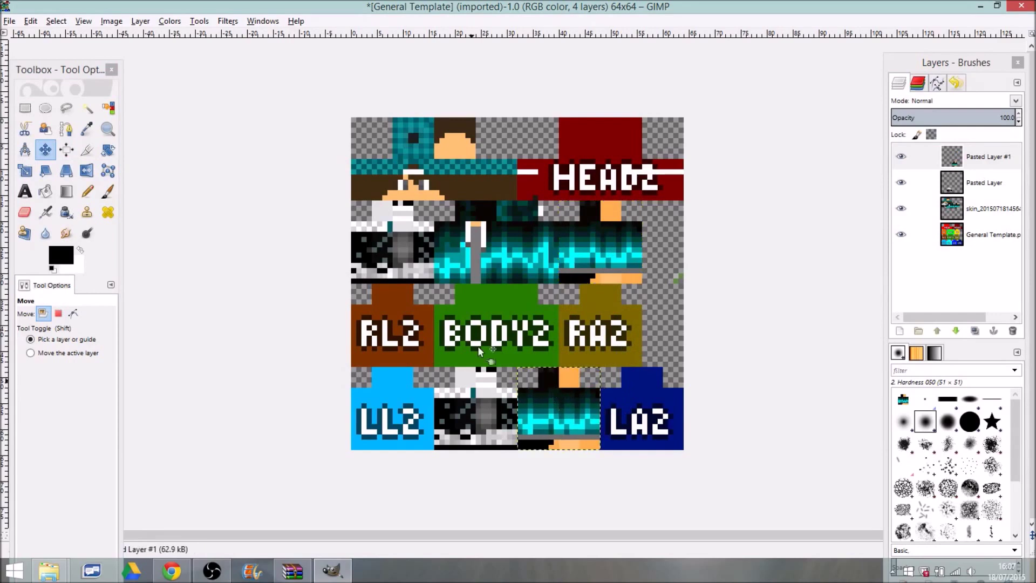
Delete the General Template layer and bring up the Export As dialog
left_click(971, 238)
right_click(949, 244)
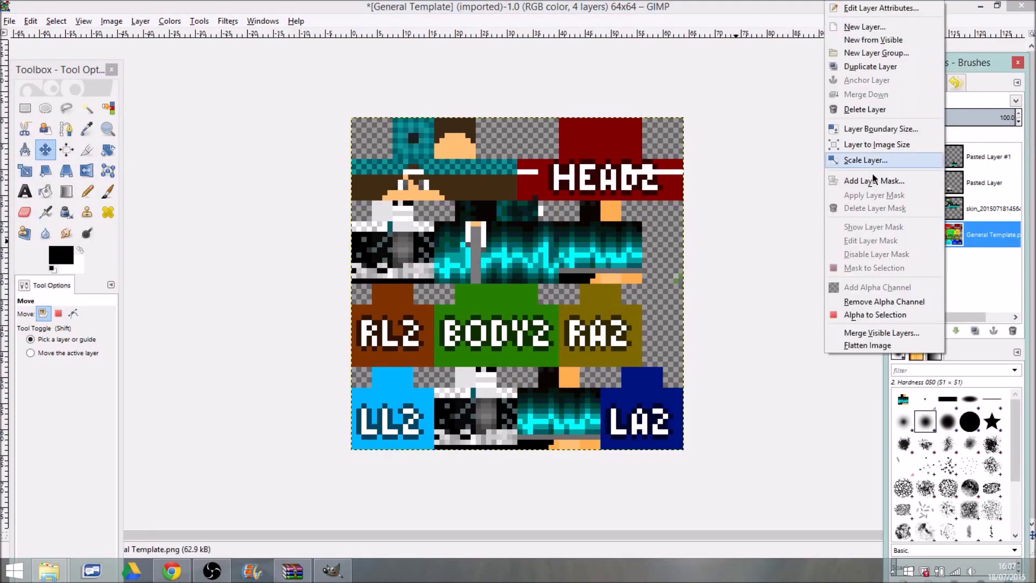
left_click(866, 109)
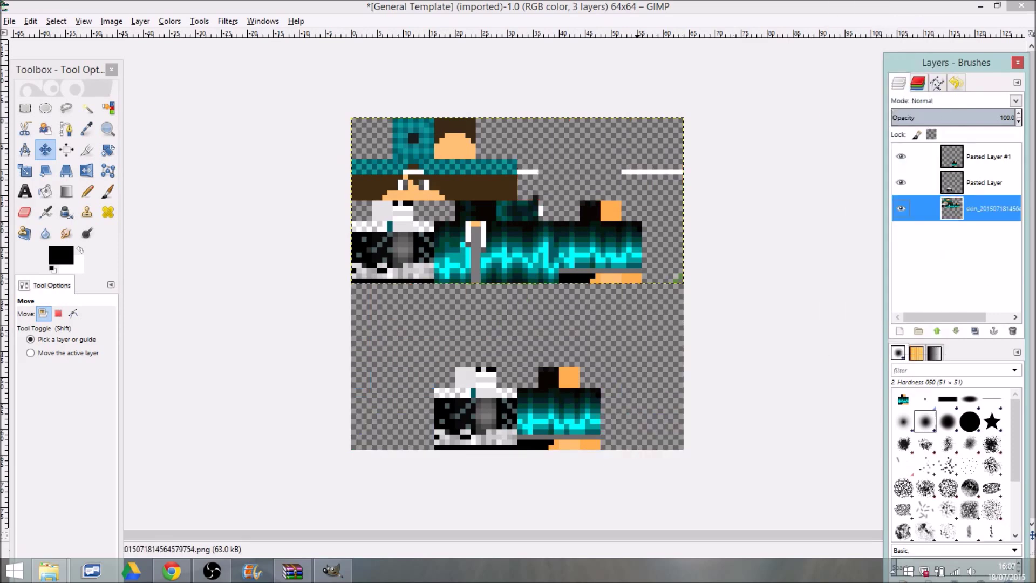
left_click(9, 21)
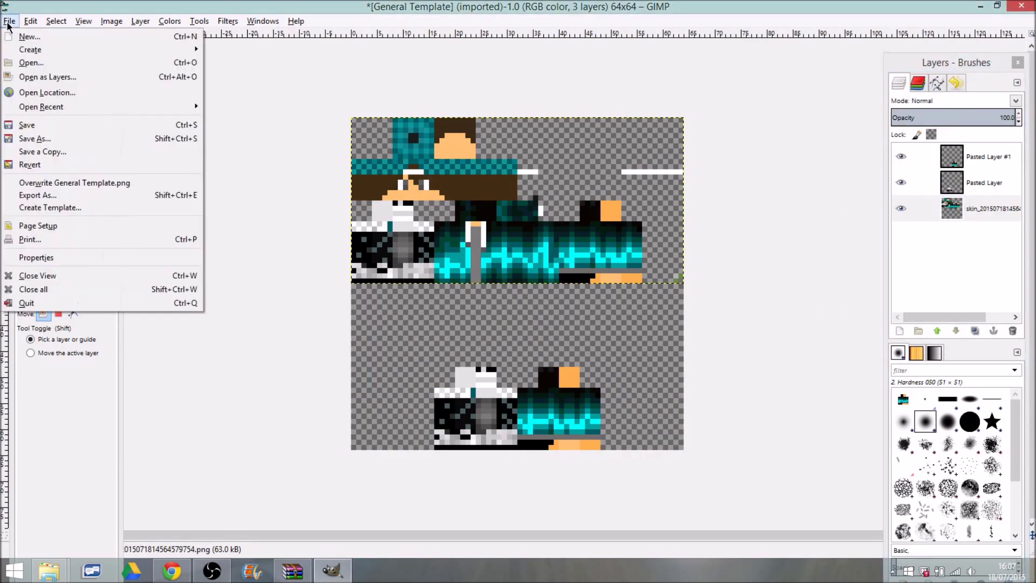
left_click(111, 194)
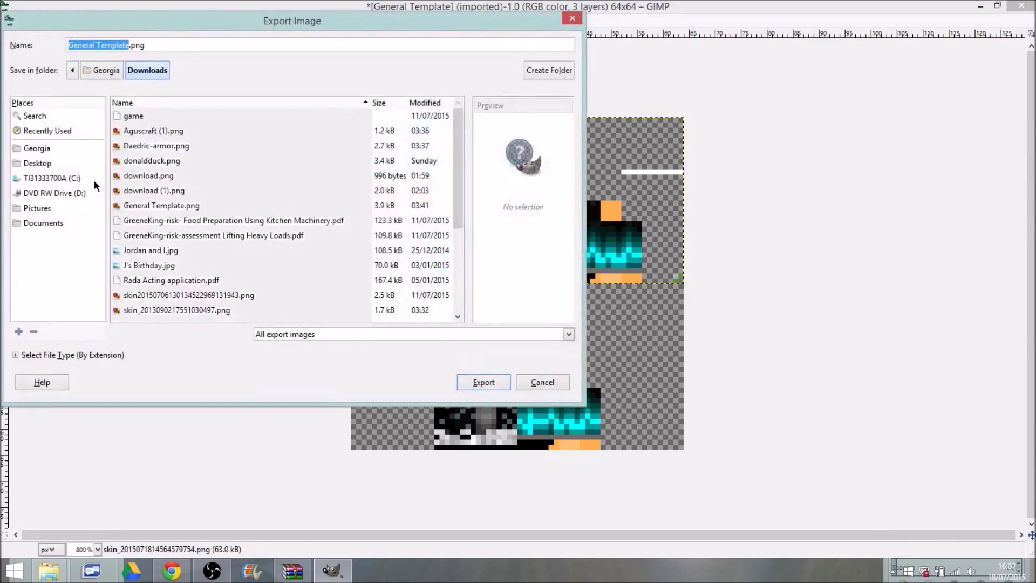
Browse to Desktop > Minecraft & Mods & Shit > extended content > Skins as the export folder
left_click(63, 162)
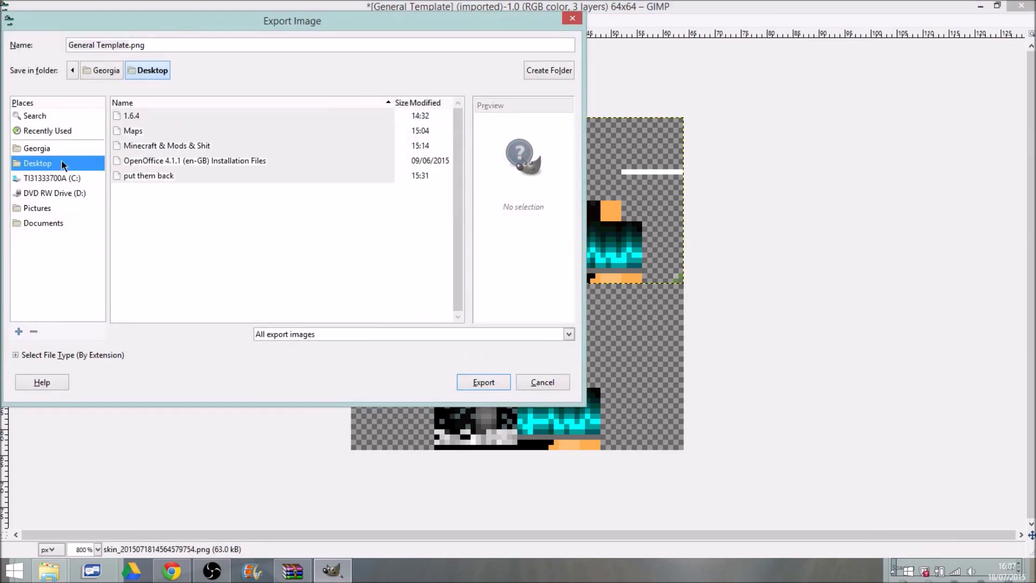
double_click(145, 147)
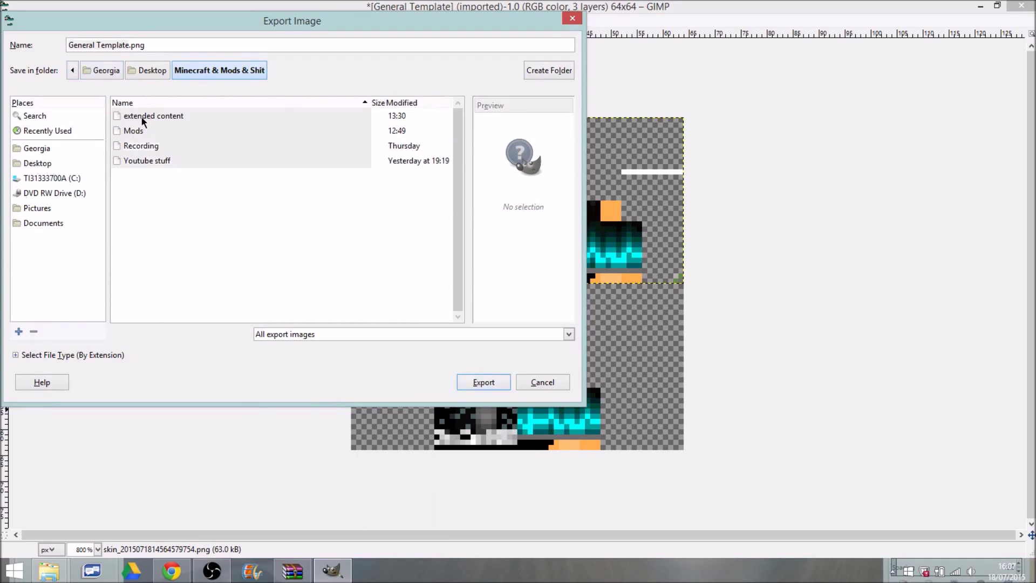
left_click(126, 70)
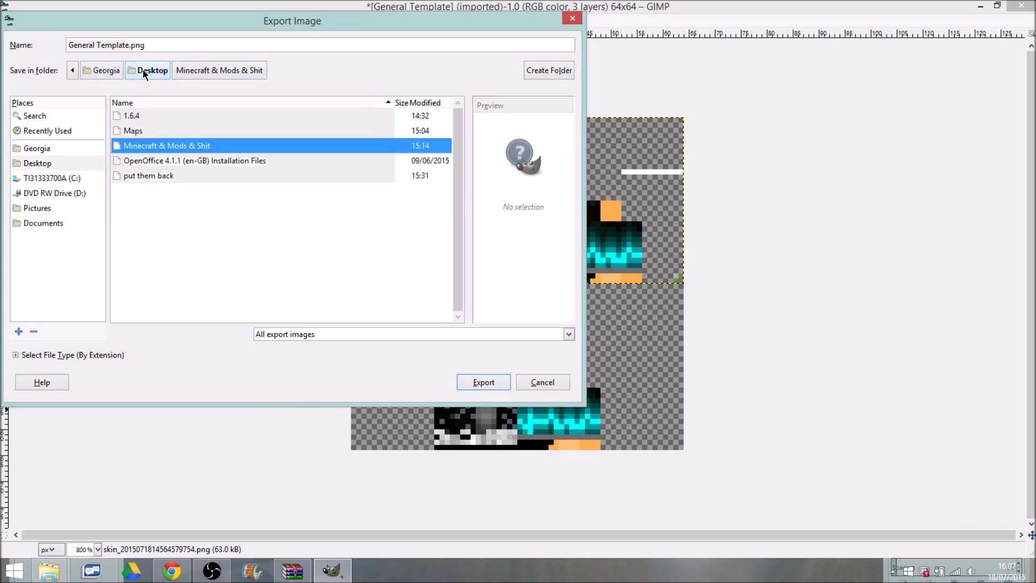
double_click(180, 146)
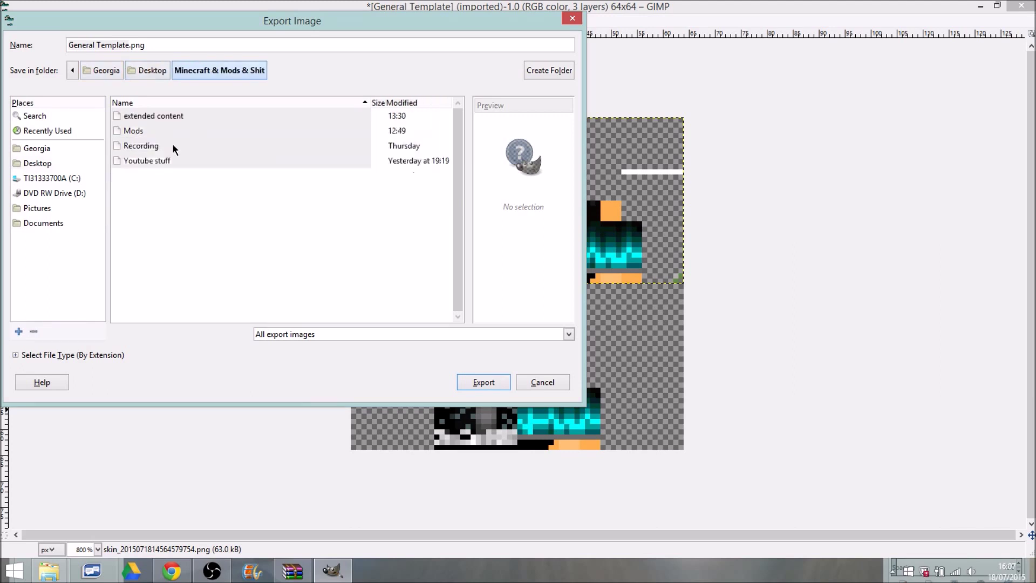
double_click(151, 115)
left_click(146, 131)
double_click(144, 131)
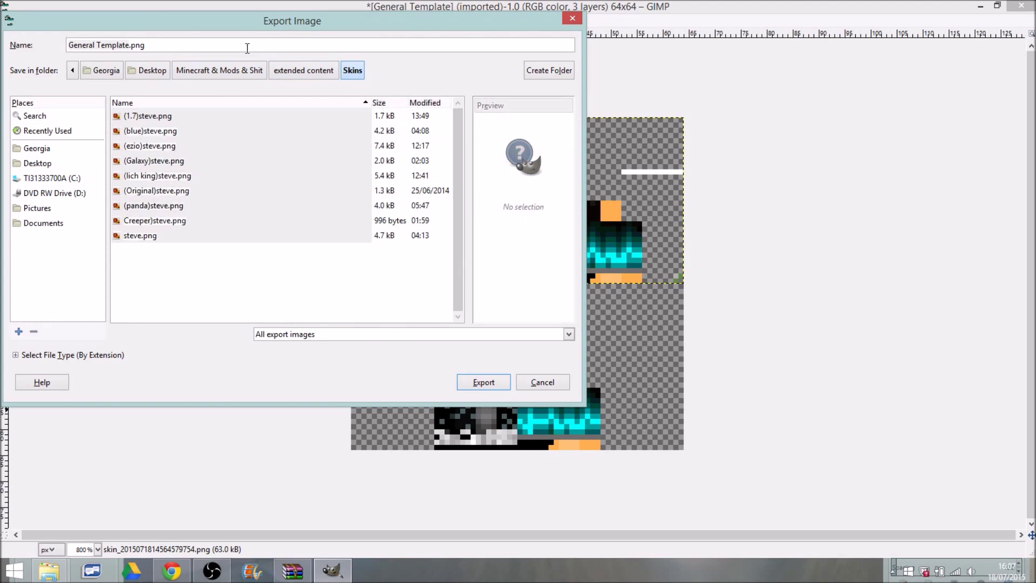
Name the file (dub)steve.png and export it as a PNG
left_click(131, 45)
key("BackSpace")
key("BackSpace")
key("BackSpace")
key("BackSpace")
key("BackSpace")
key("BackSpace")
key("BackSpace")
key("BackSpace")
key("BackSpace")
key("BackSpace")
key("BackSpace")
key("BackSpace")
key("BackSpace")
key("BackSpace")
key("BackSpace")
key("BackSpace")
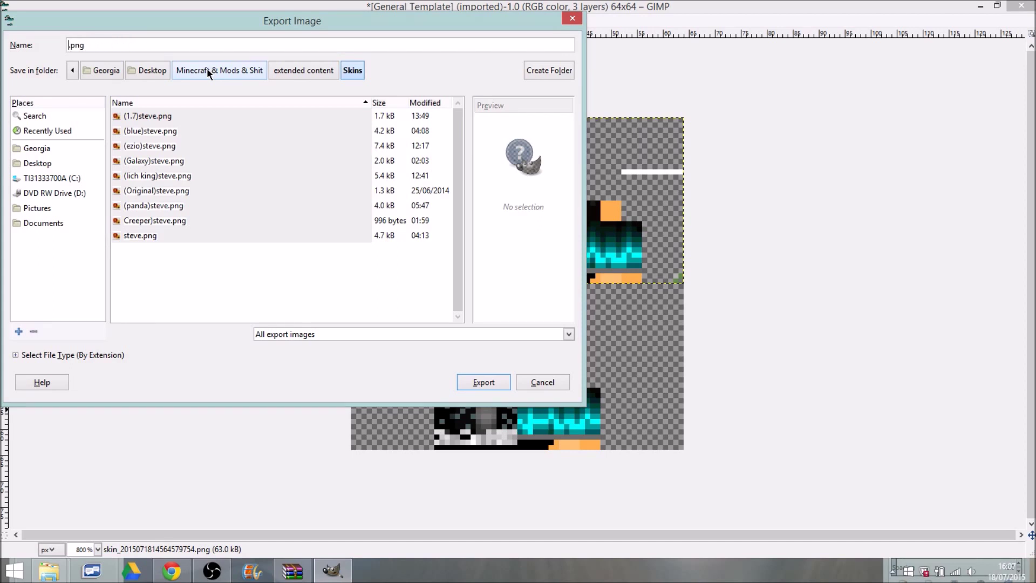
type("(dub)steve")
left_click(491, 380)
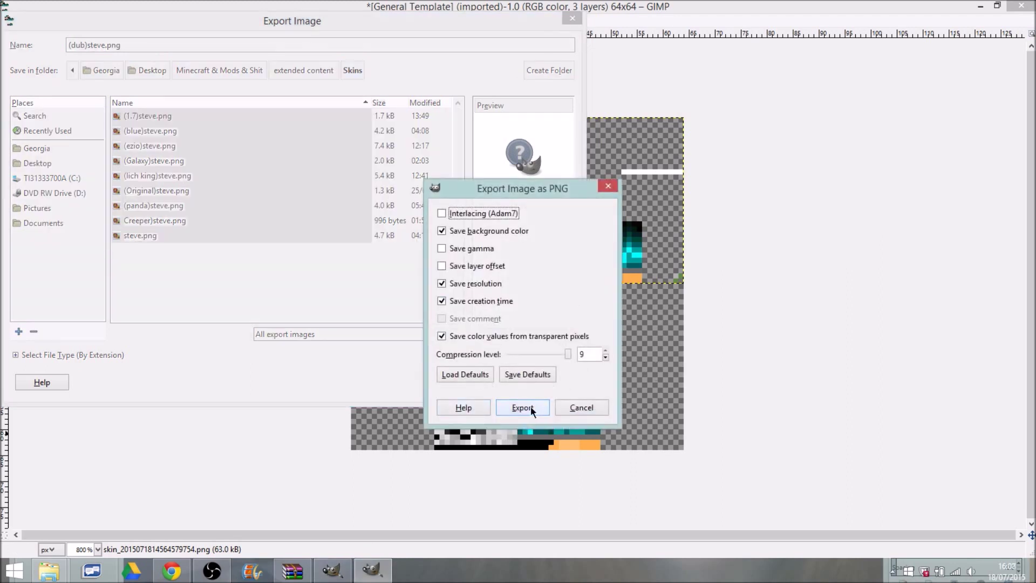
left_click(529, 406)
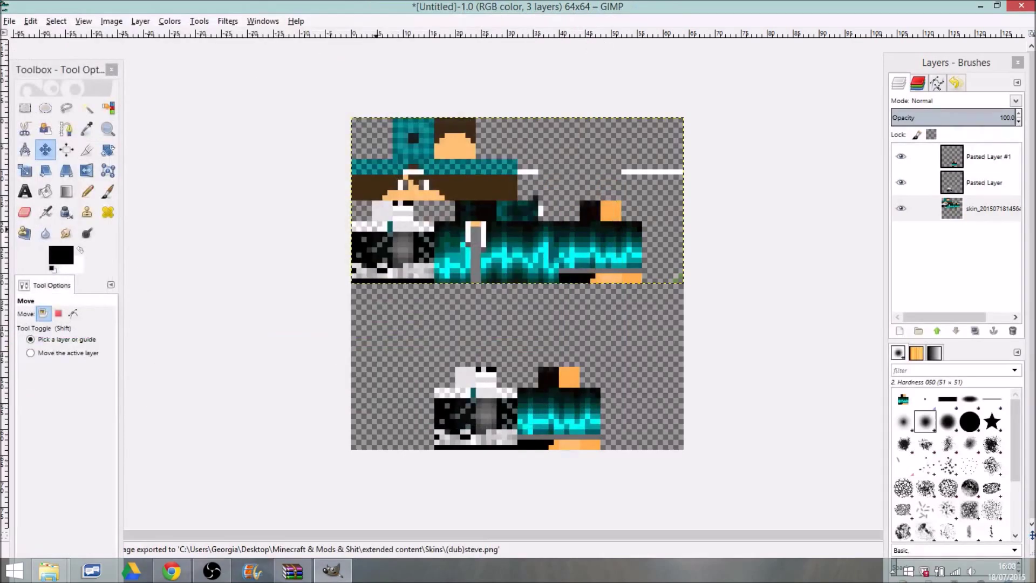
Close the image discarding unsaved changes, then quit GIMP
left_click(1021, 7)
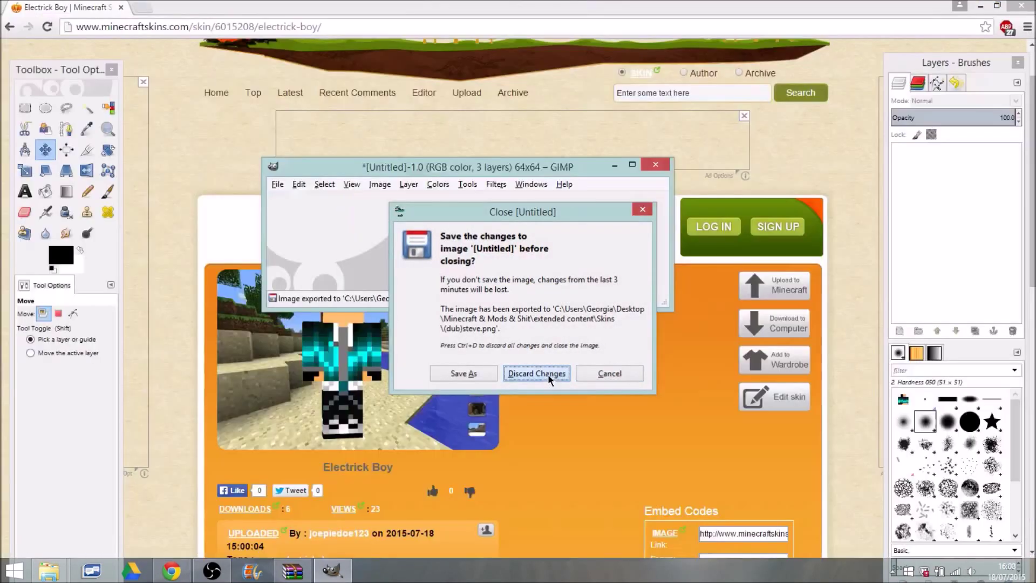
left_click(538, 372)
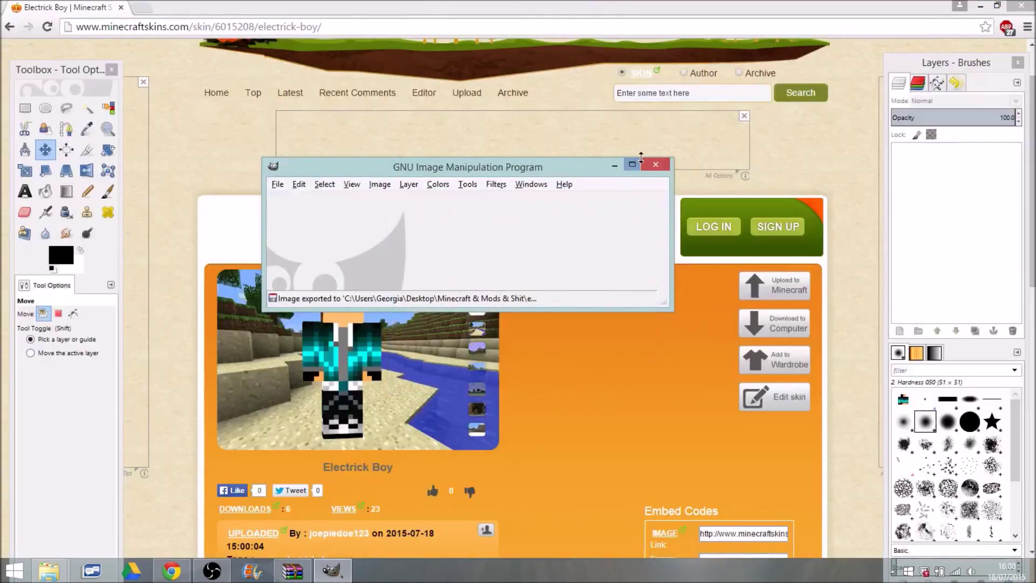
left_click(656, 165)
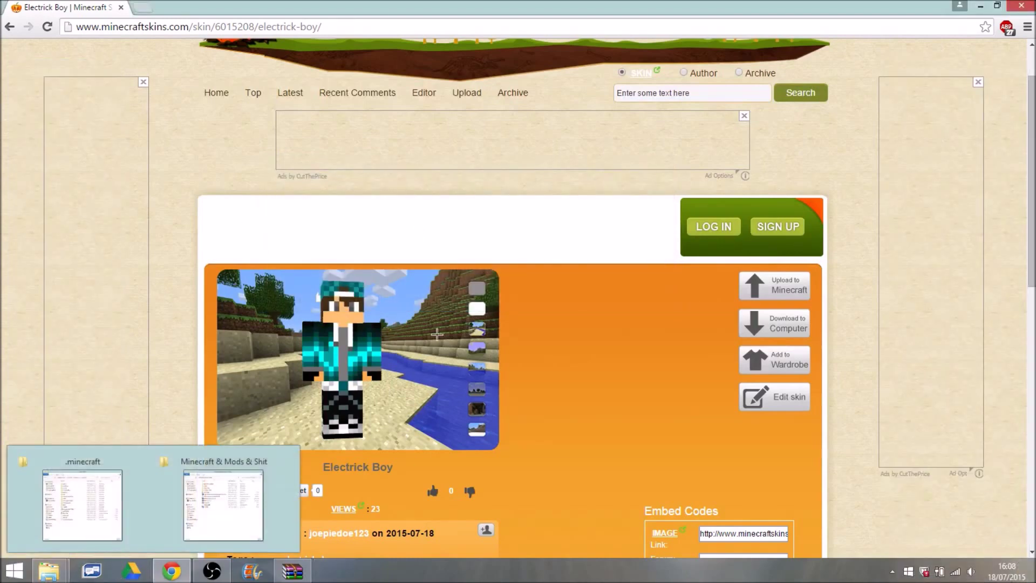
Bring the Minecraft & Mods & Shit folder window forward and clear other windows away
mouse_move(49, 570)
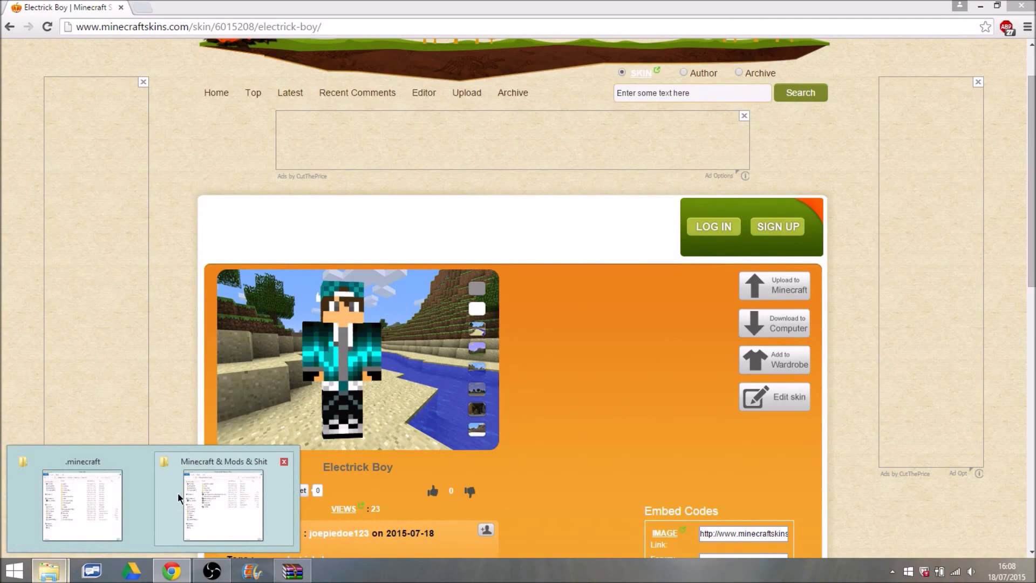
mouse_move(103, 493)
mouse_move(197, 490)
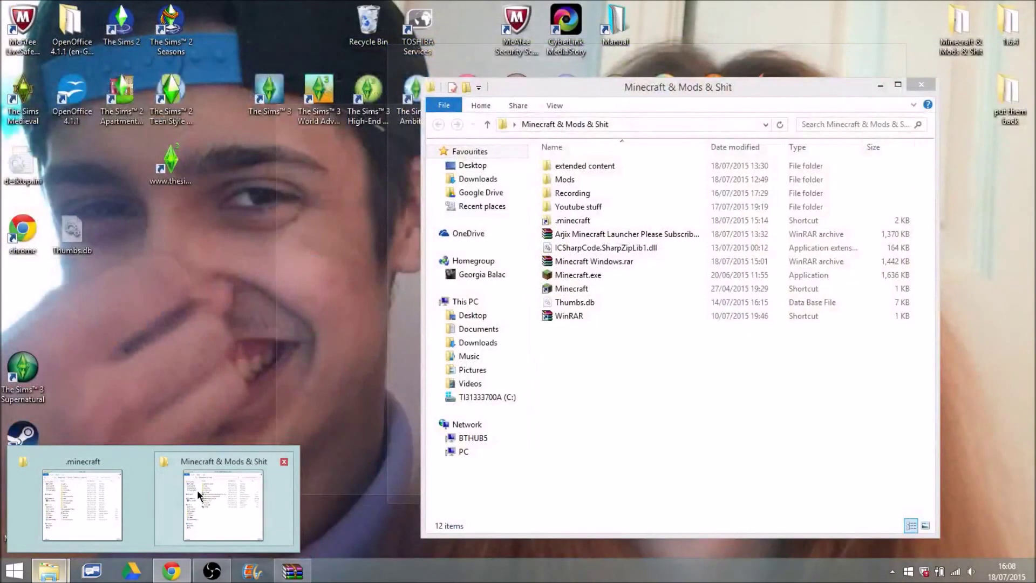
left_click(197, 490)
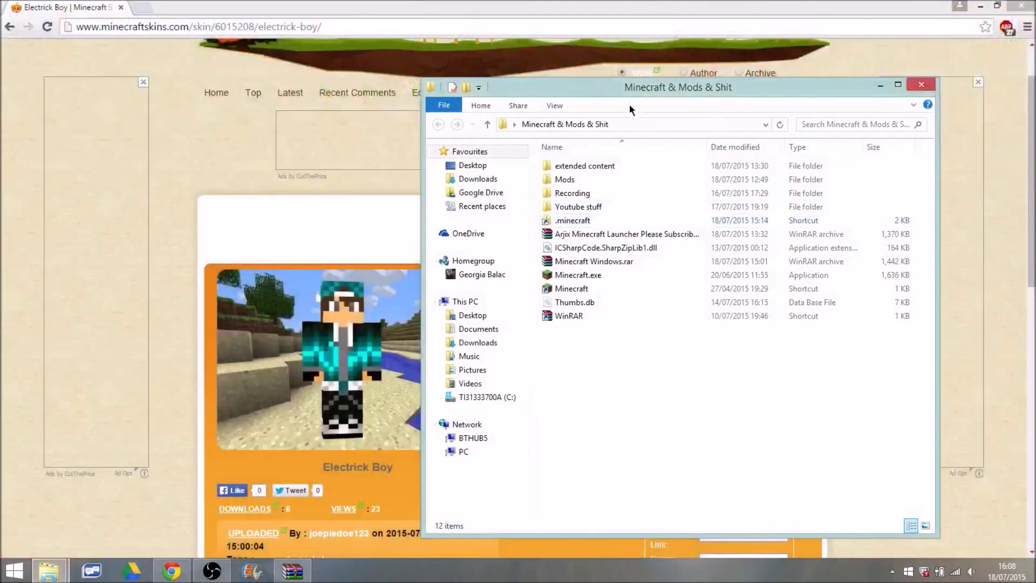
left_click_drag(603, 86, 750, 3)
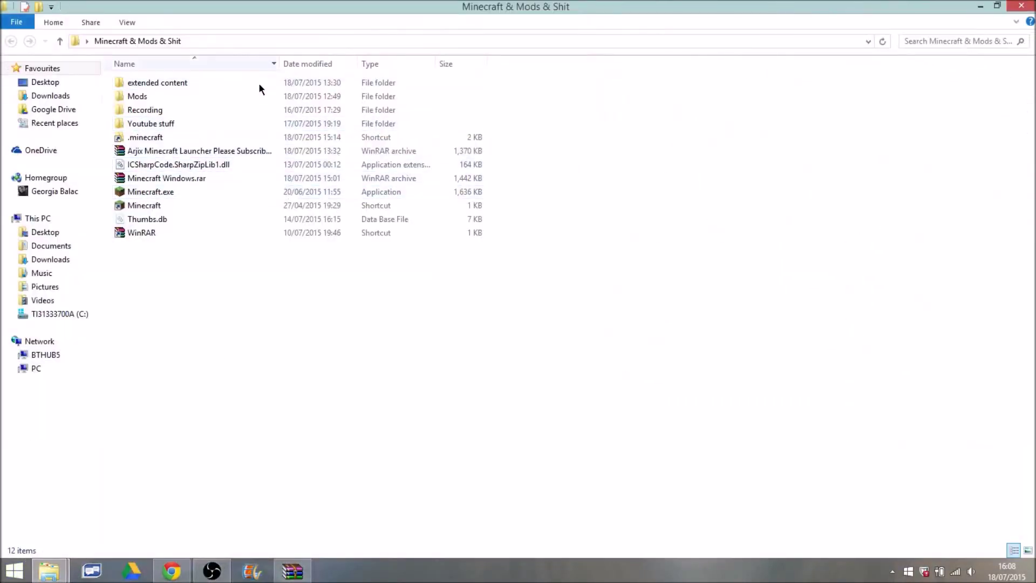
Snap .minecraft to the left half and Minecraft & Mods & Shit to the right, then show Start
left_click(43, 563)
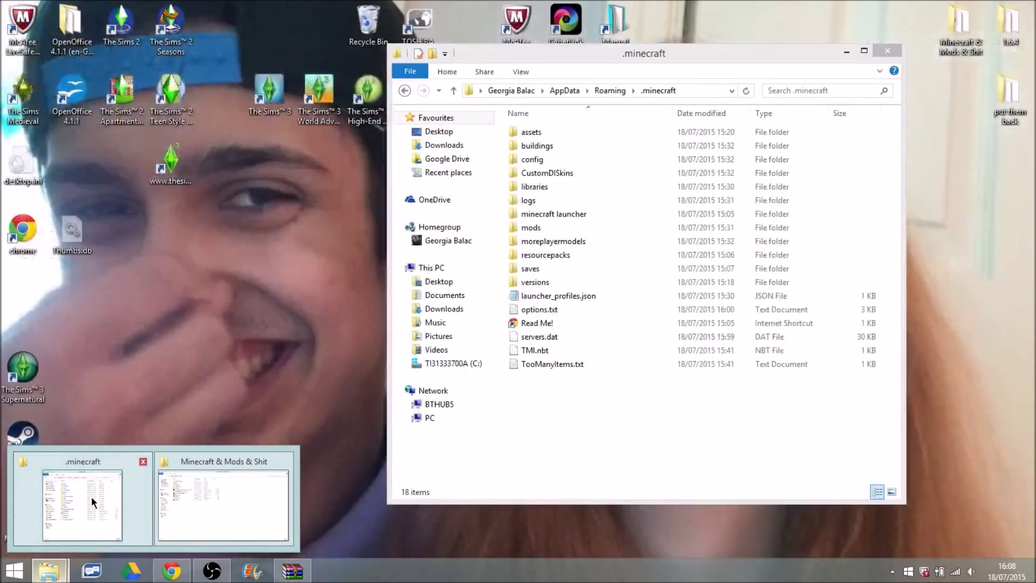
left_click(92, 497)
left_click_drag(525, 53, 1, 49)
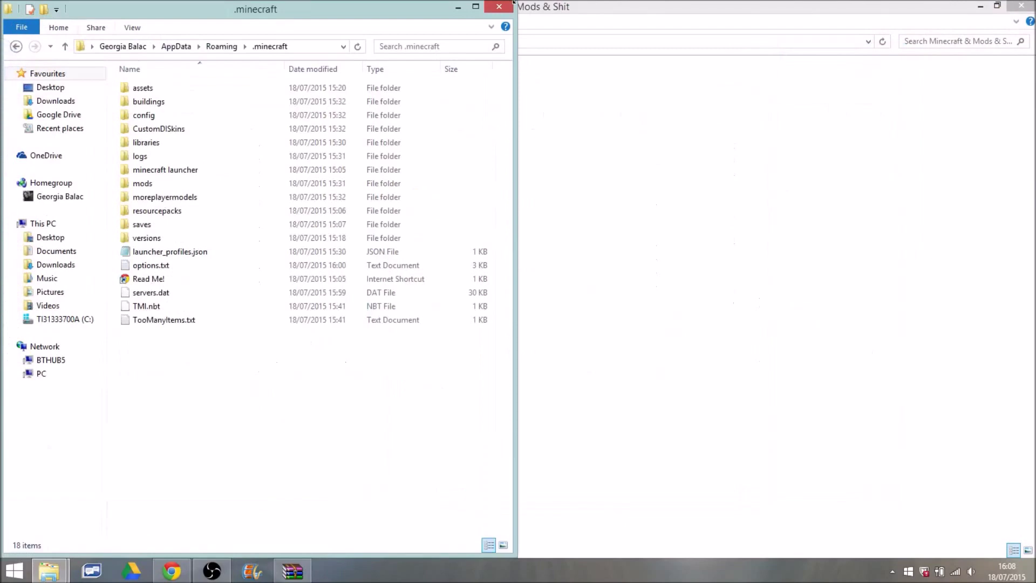
left_click(623, 10)
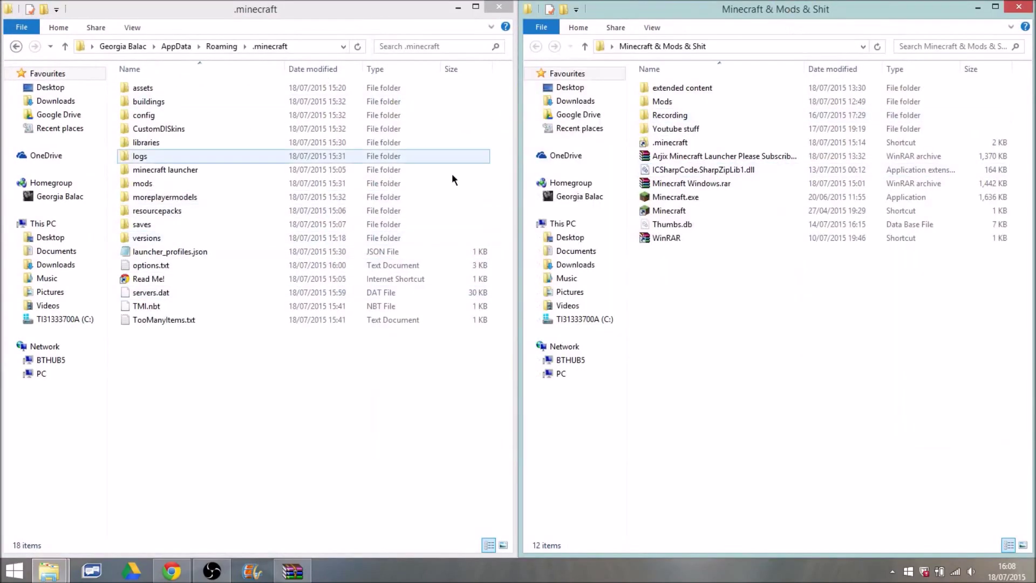
left_click(17, 46)
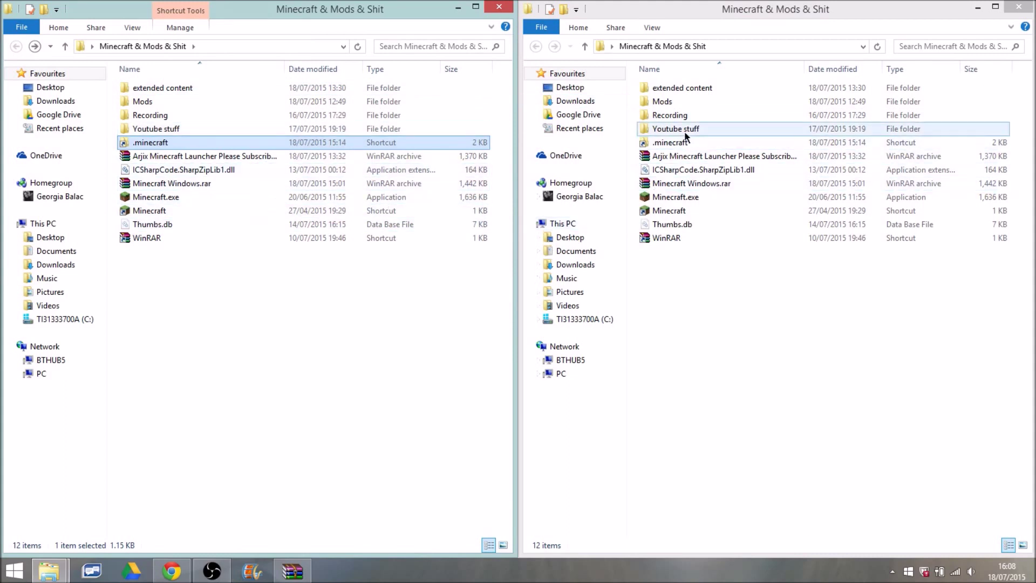
mouse_move(165, 151)
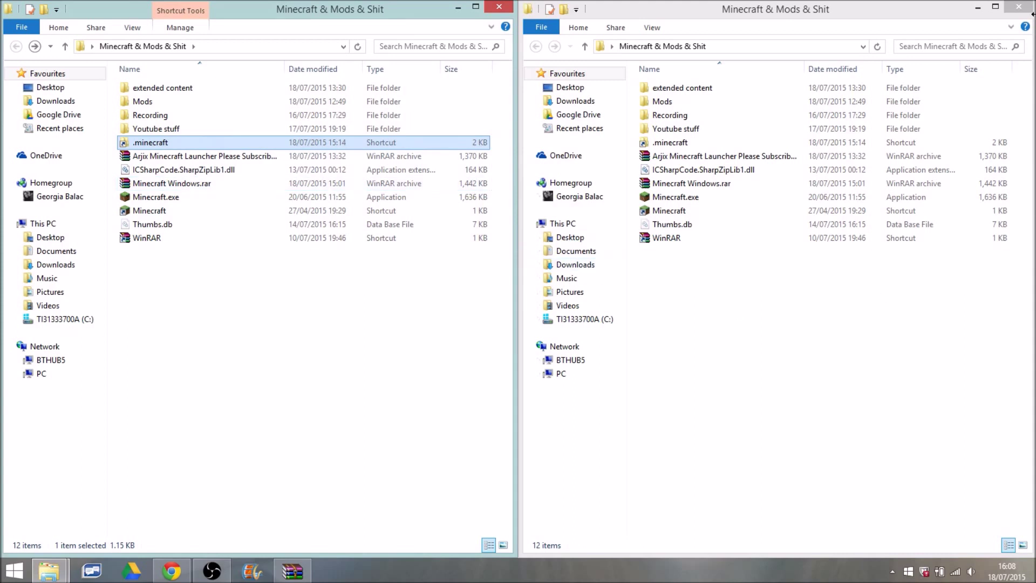
key("super")
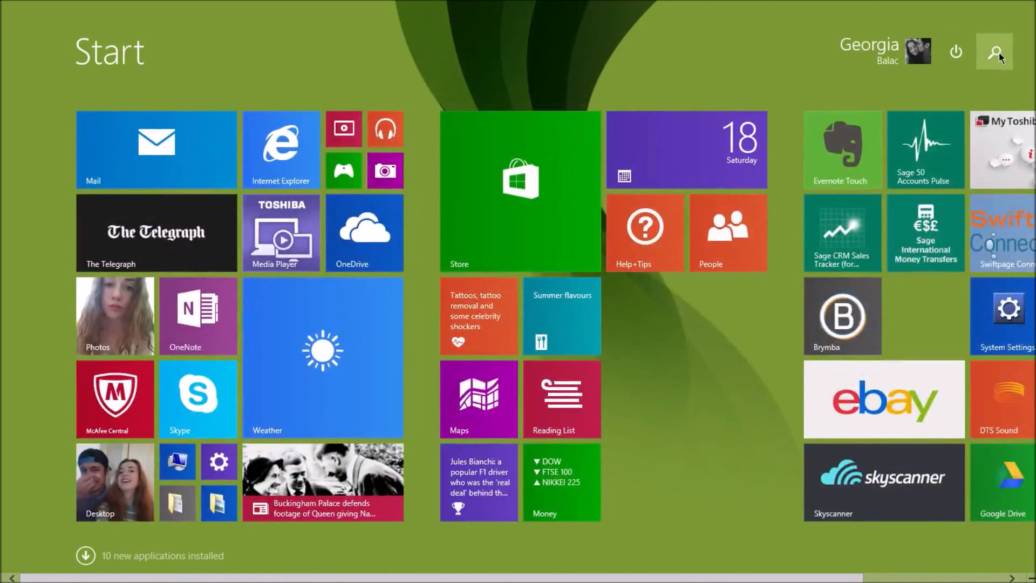
Search %appdata% to find the Roaming folder, then open .minecraft in the left Explorer window
left_click(996, 53)
type("%app")
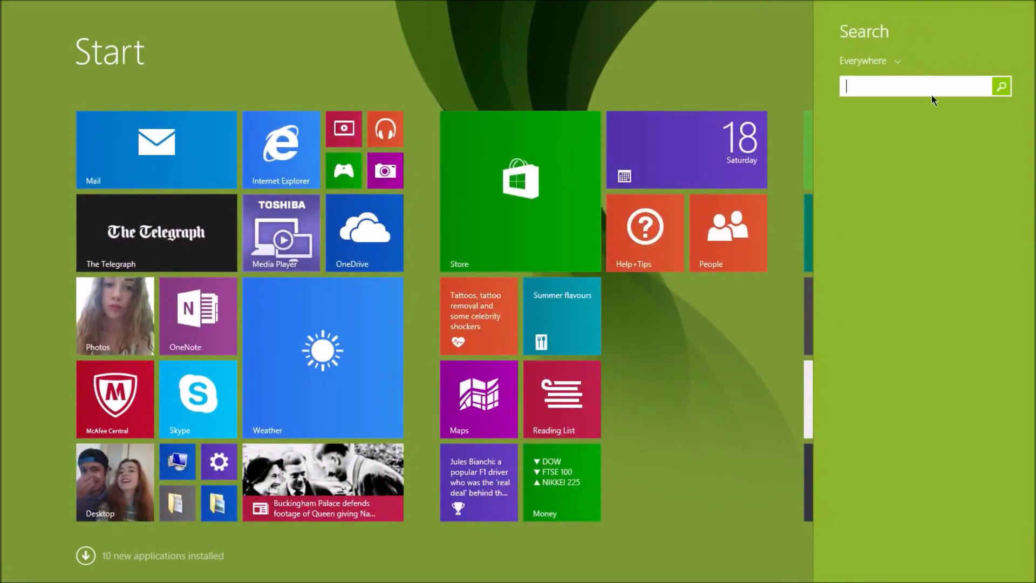
type("da")
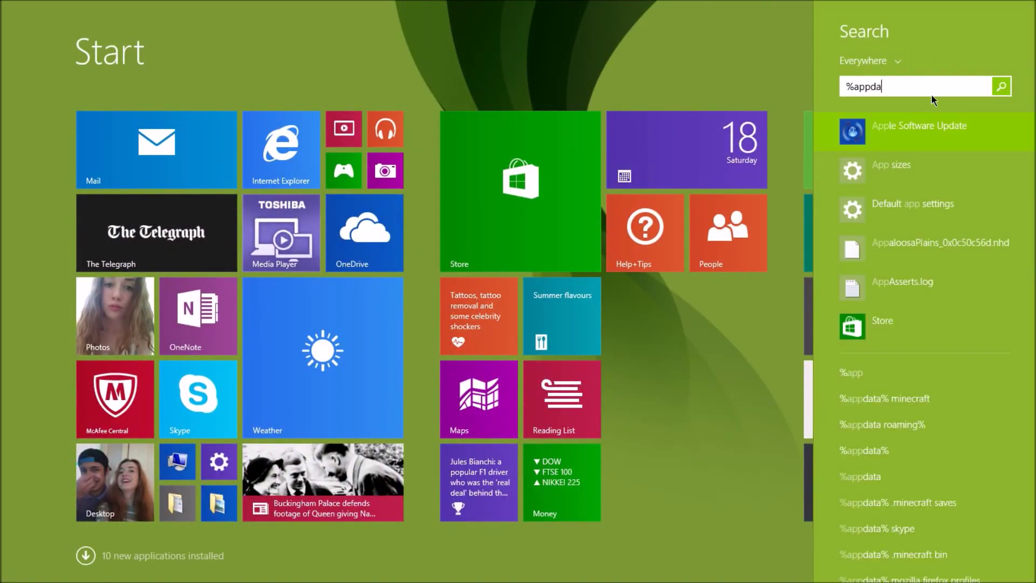
type("ta")
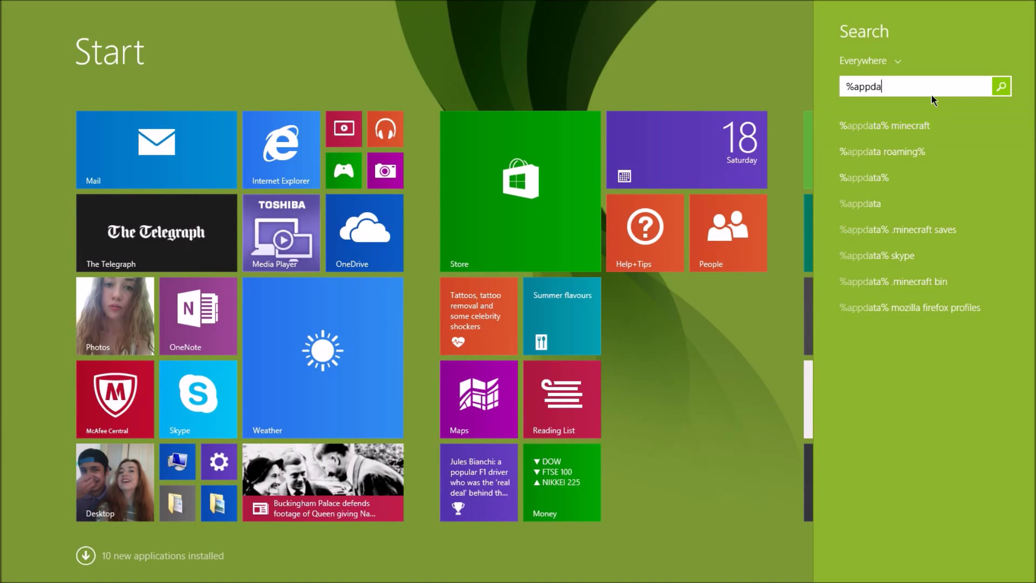
type("%")
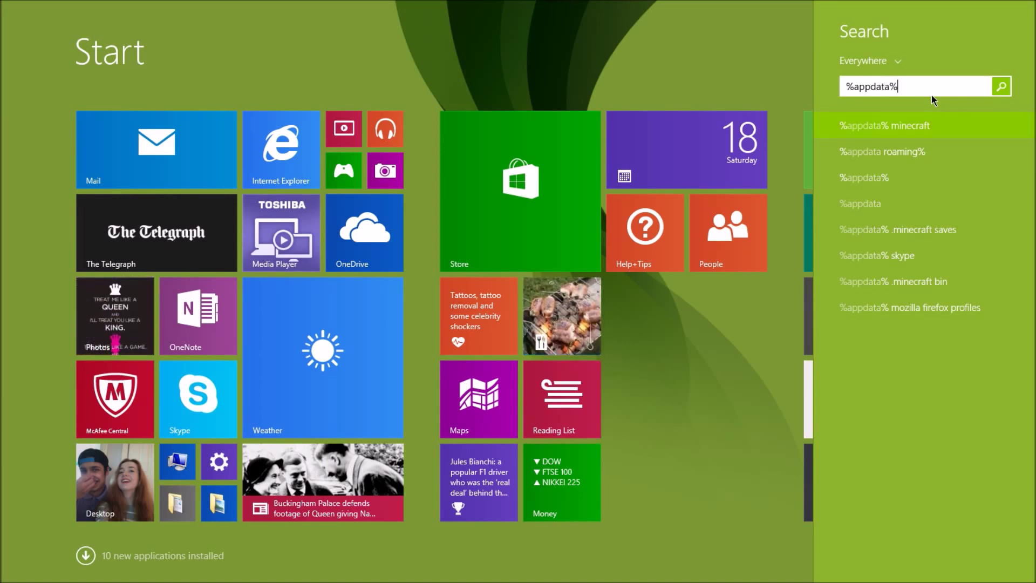
left_click(912, 144)
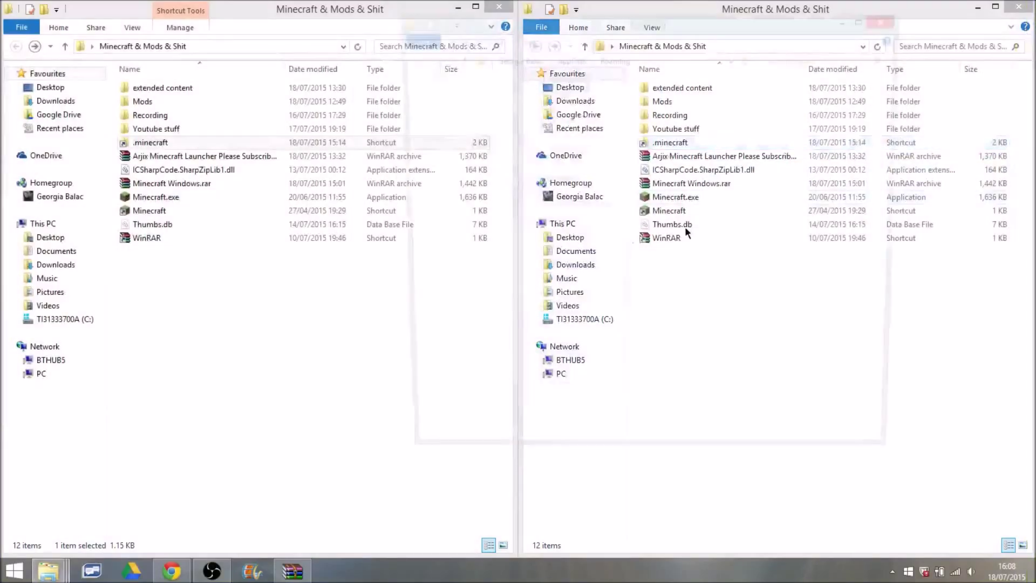
left_click_drag(581, 16, 437, 32)
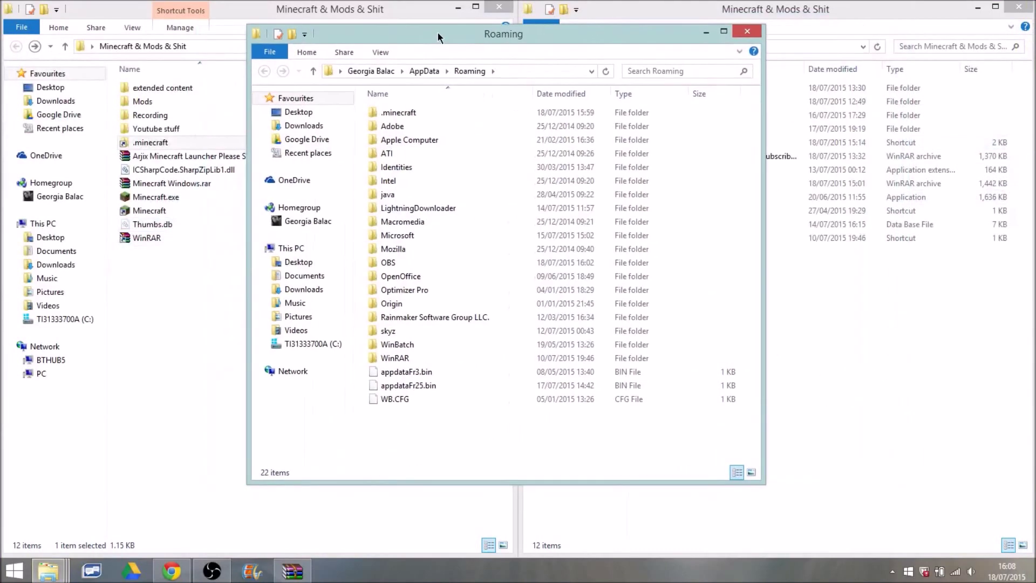
left_click(738, 36)
double_click(254, 141)
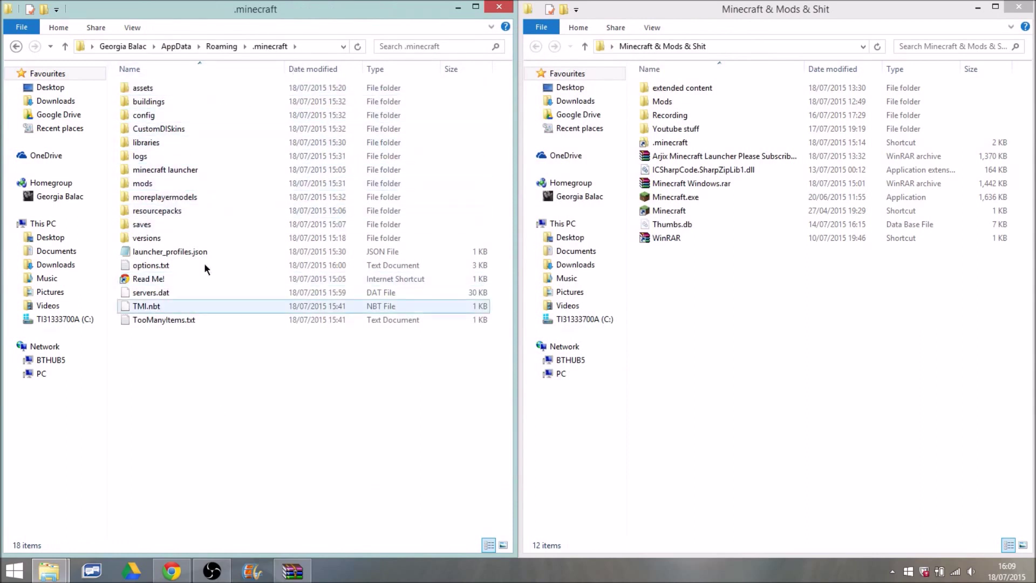
Copy the 1.8.7 folder and paste a duplicate into the versions folder
double_click(209, 237)
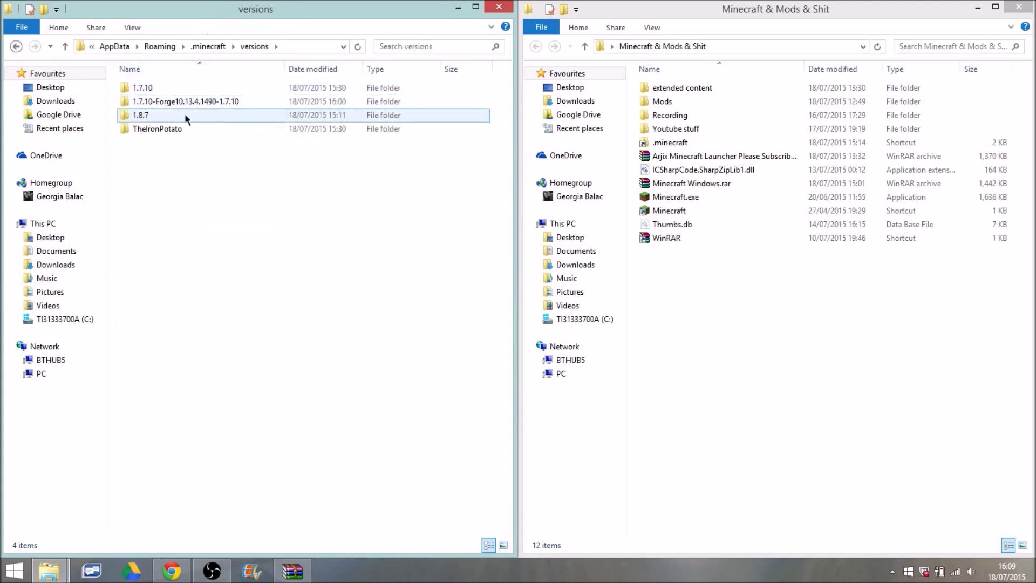
mouse_move(168, 112)
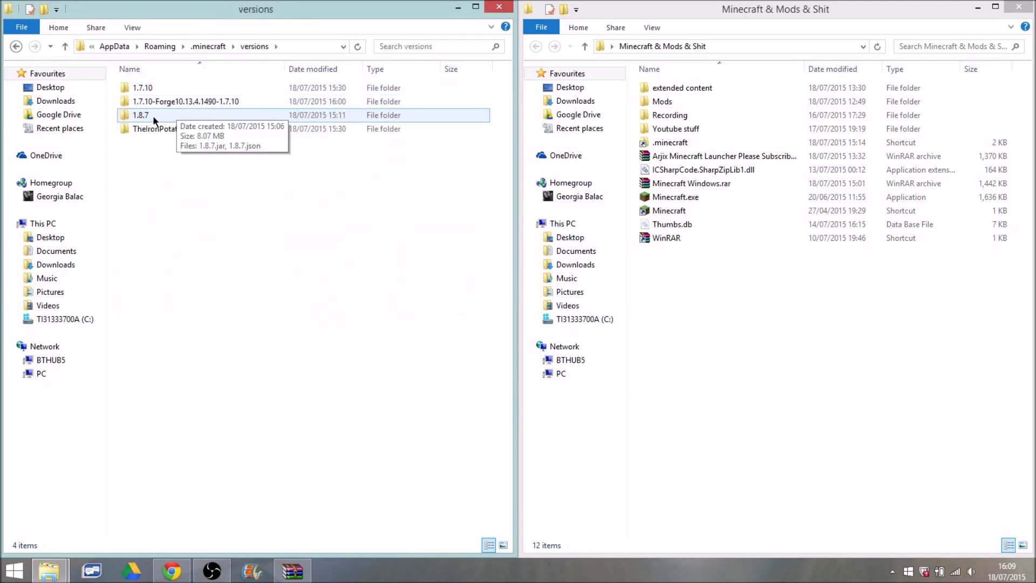
right_click(154, 116)
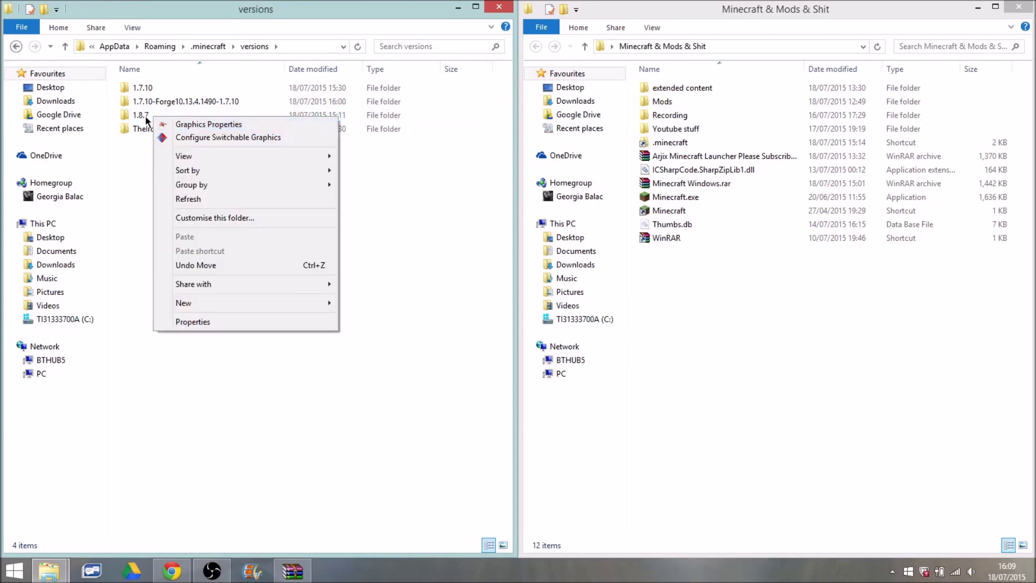
left_click(146, 116)
right_click(179, 114)
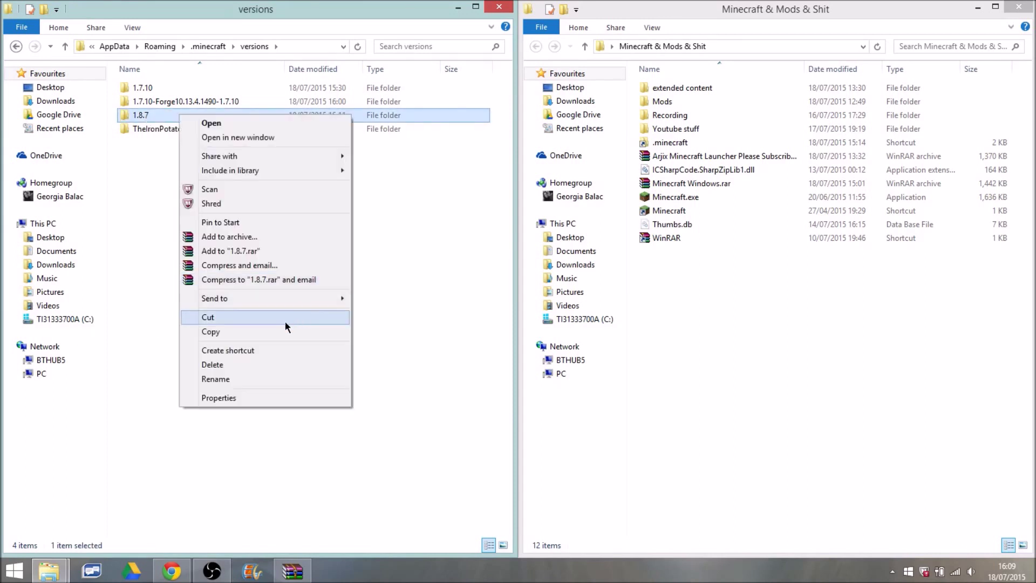
left_click(287, 329)
right_click(188, 231)
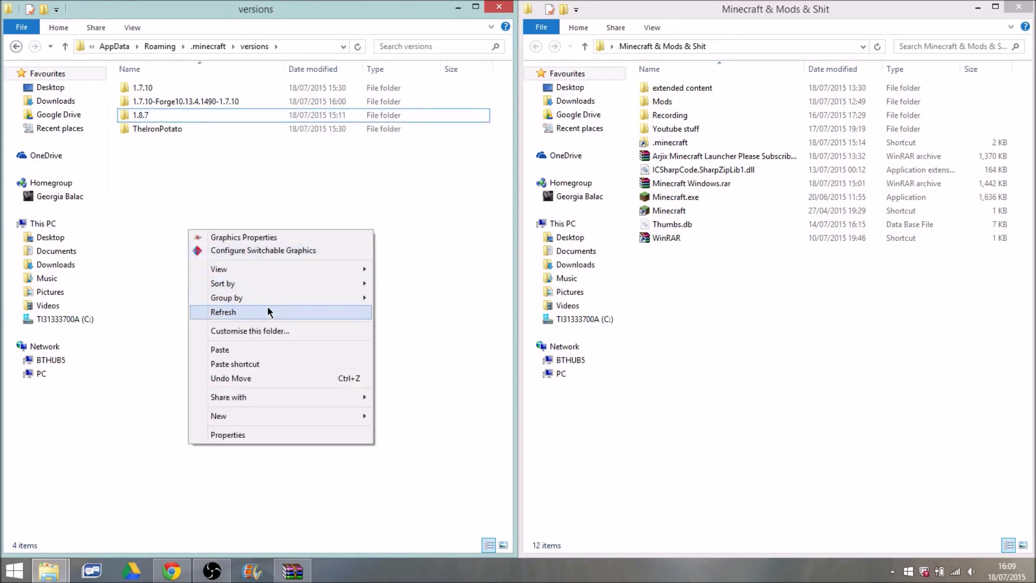
left_click(271, 350)
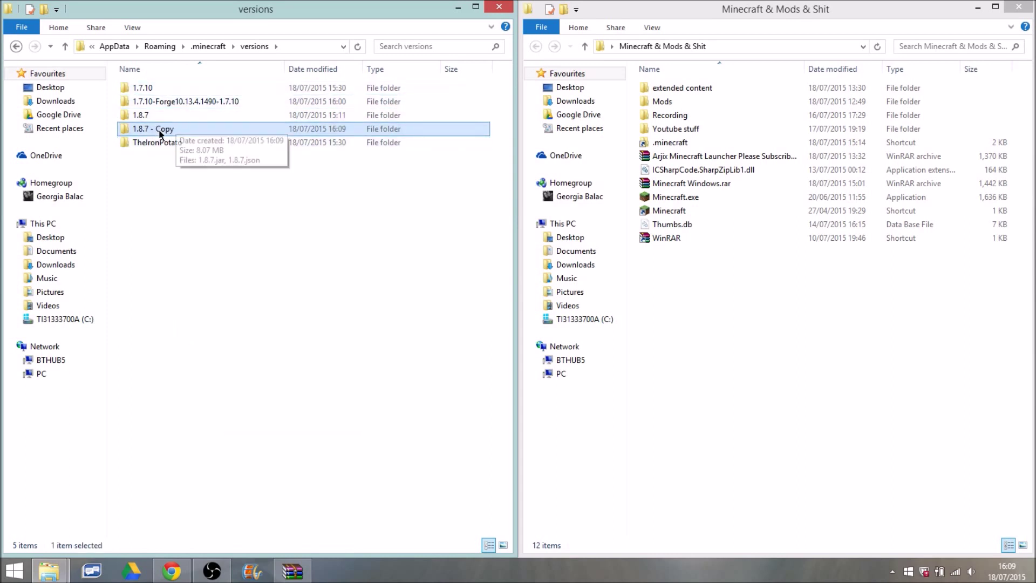
Rename the 1.8.7 - Copy folder to Dubstep
right_click(147, 128)
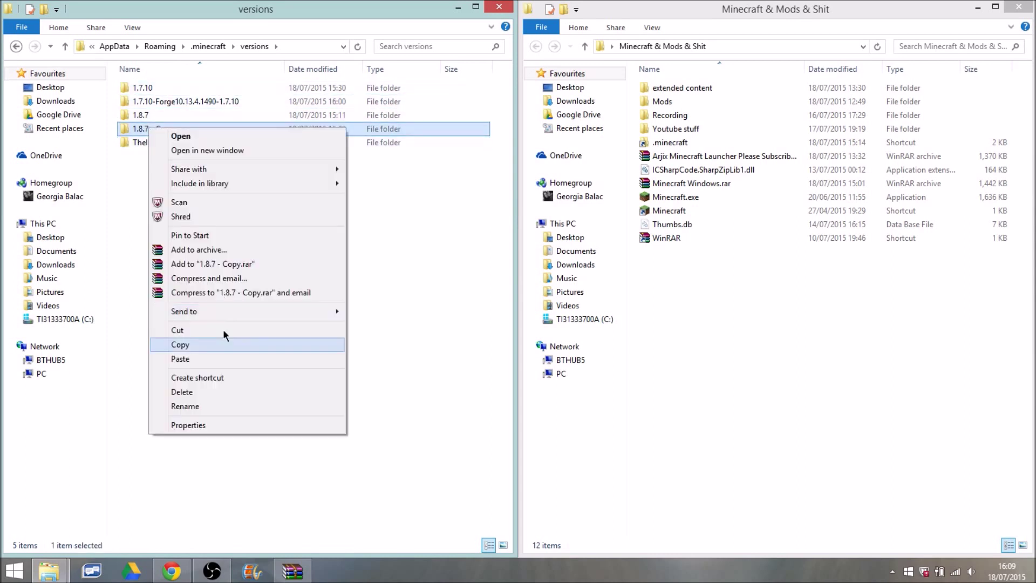
left_click(225, 403)
key("BackSpace")
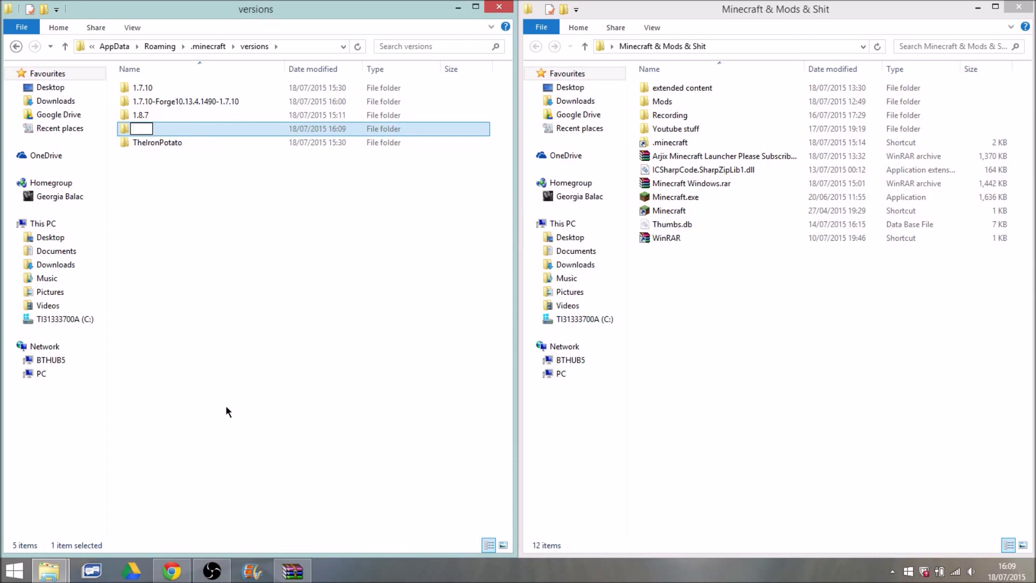
type("Dubstep")
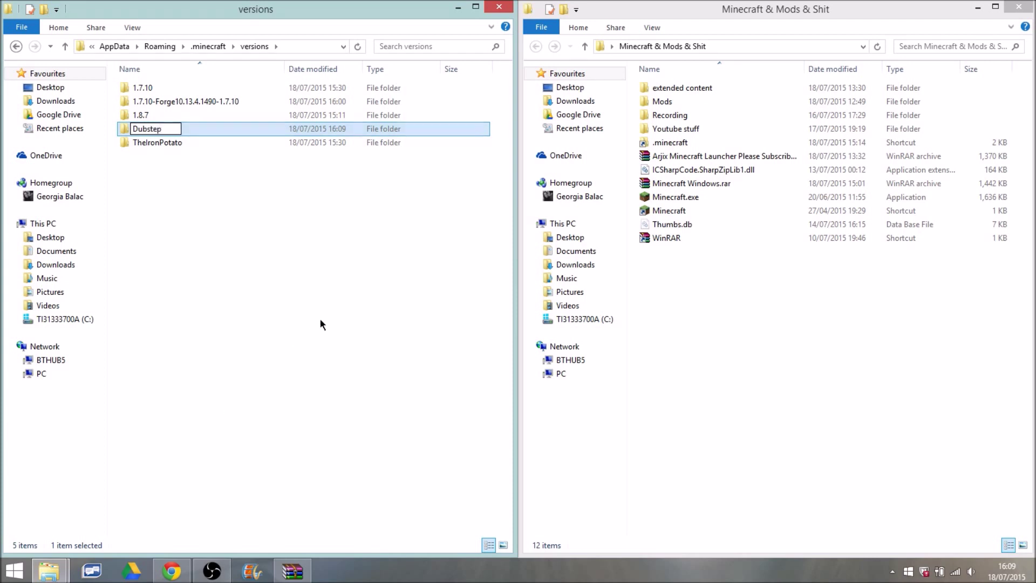
left_click(319, 319)
left_click(232, 130)
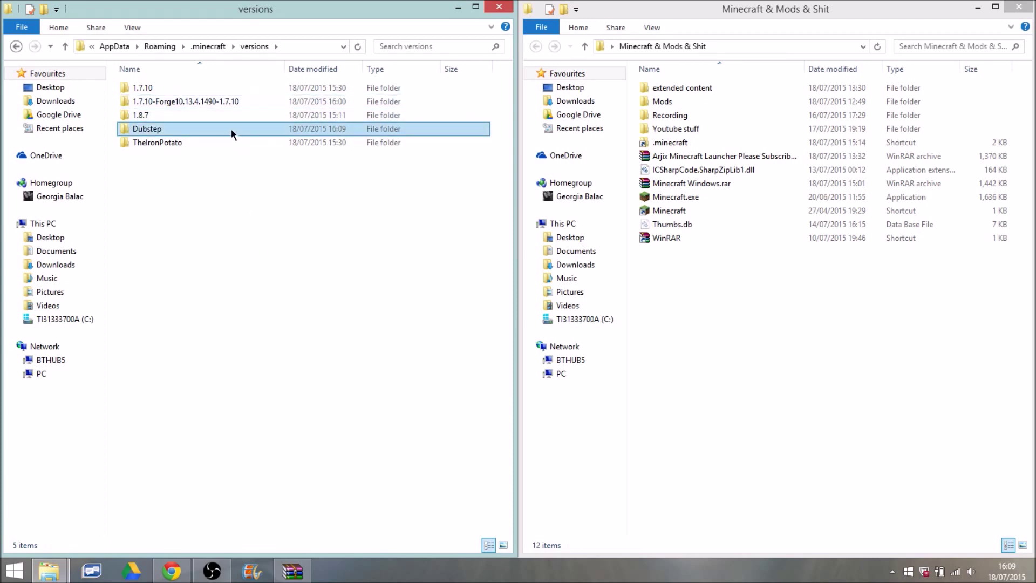
Rename both files in the Dubstep folder to Dubstep.jar and Dubstep.json, then open Dubstep.json in Notepad
double_click(231, 128)
left_click_drag(183, 147, 191, 81)
right_click(191, 81)
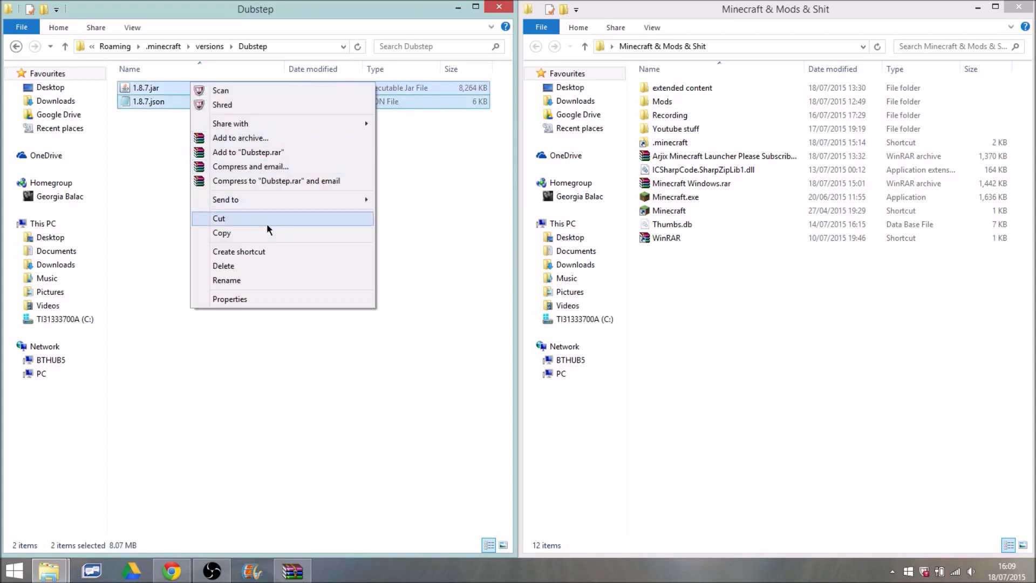
left_click(272, 277)
type("dubs")
key("BackSpace")
key("BackSpace")
key("BackSpace")
key("BackSpace")
type("Dus")
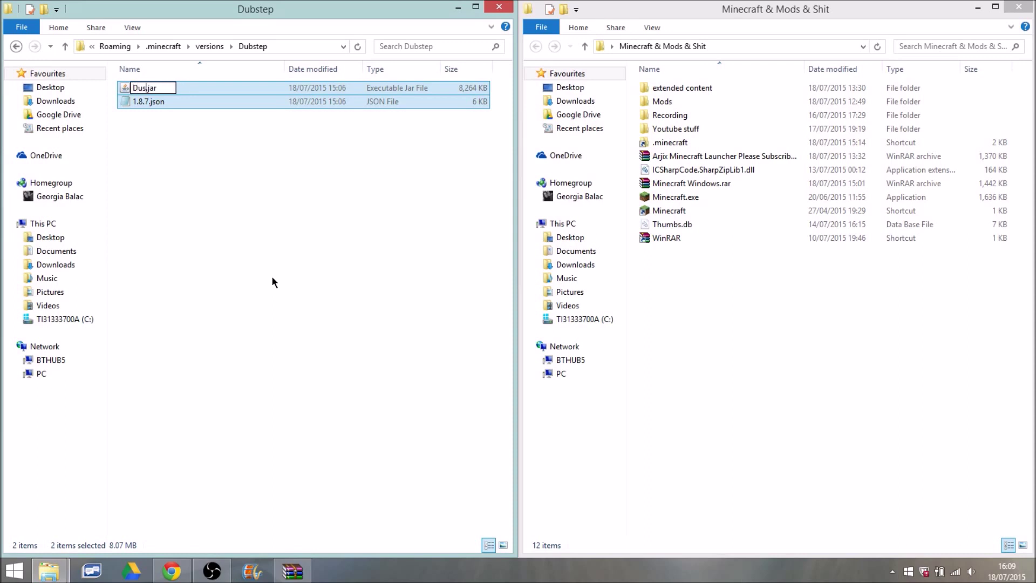
type("bstep")
key("Return")
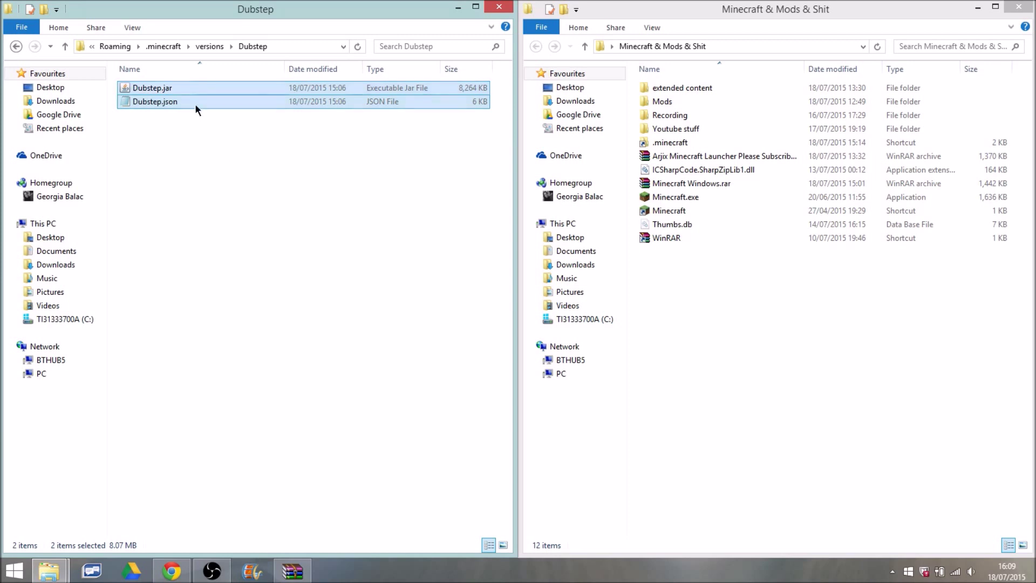
double_click(131, 103)
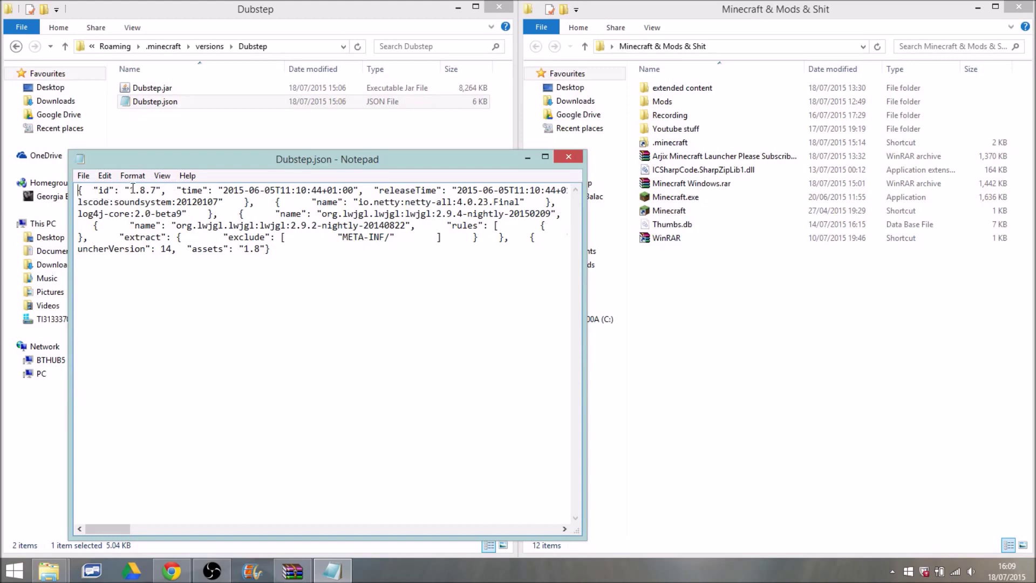
Change the "id" value in Dubstep.json from 1.8.7 to Dubstep
left_click(157, 190)
key("BackSpace")
key("BackSpace")
key("BackSpace")
key("BackSpace")
key("BackSpace")
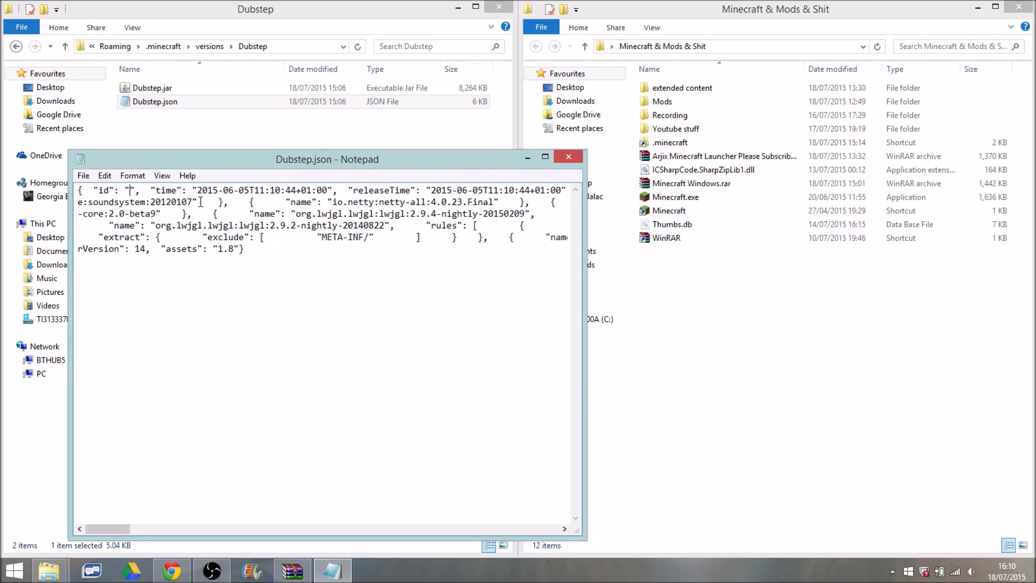
type("Dubste")
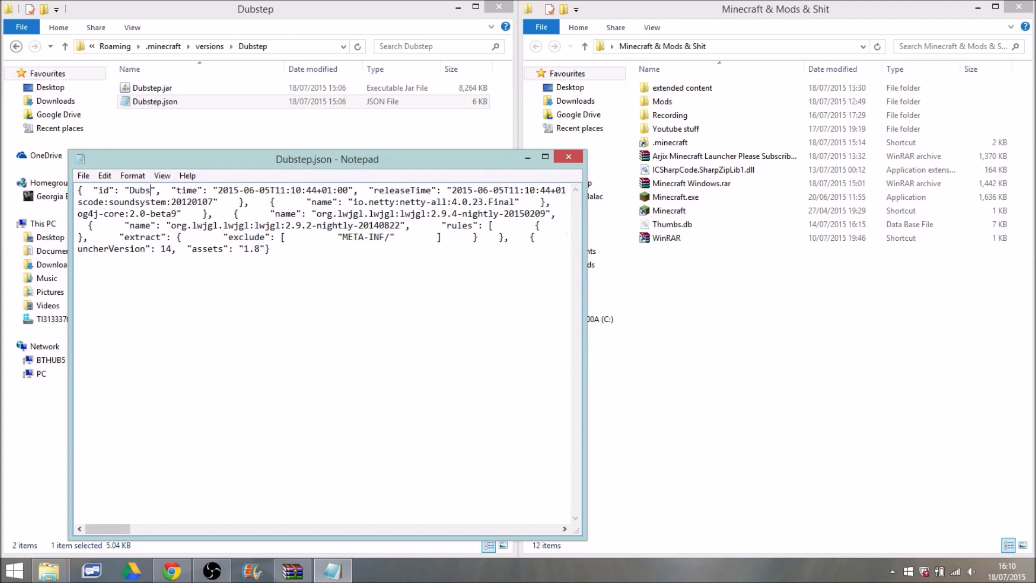